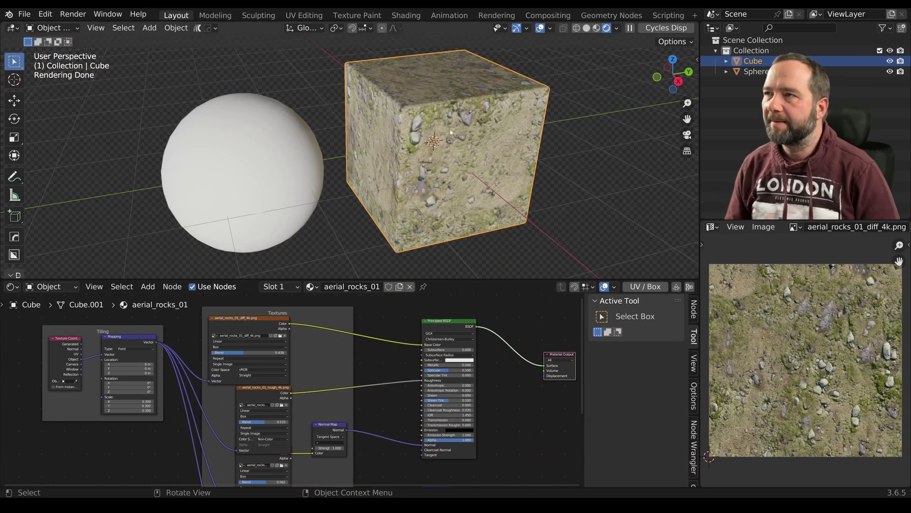
# - Enlarge the node editor and pan the cube's material graph to show the Mapping node
pyautogui.moveTo(349, 189)
pyautogui.mouseDown(button='middle')
pyautogui.moveTo(453, 164)
pyautogui.moveTo(439, 171)
pyautogui.mouseUp(button='middle')
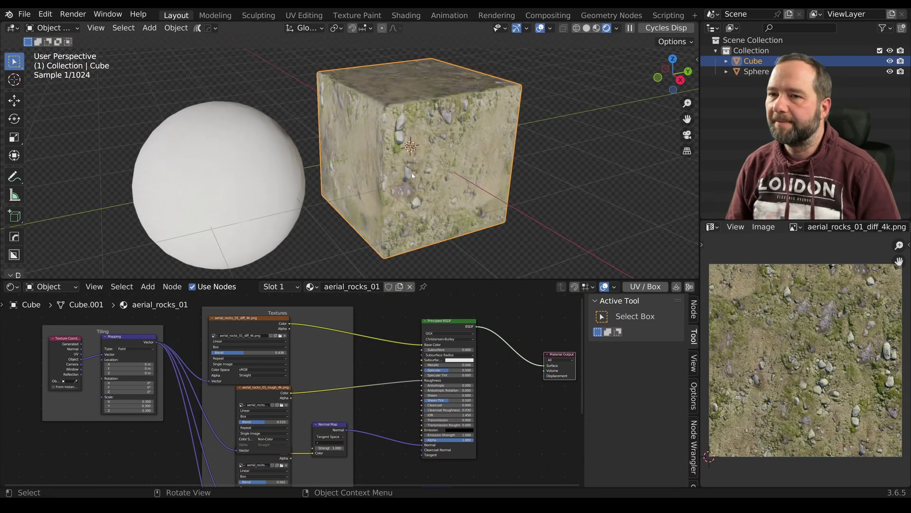
pyautogui.scroll(1, 166, 403)
pyautogui.scroll(1, 167, 403)
pyautogui.scroll(2, 254, 316)
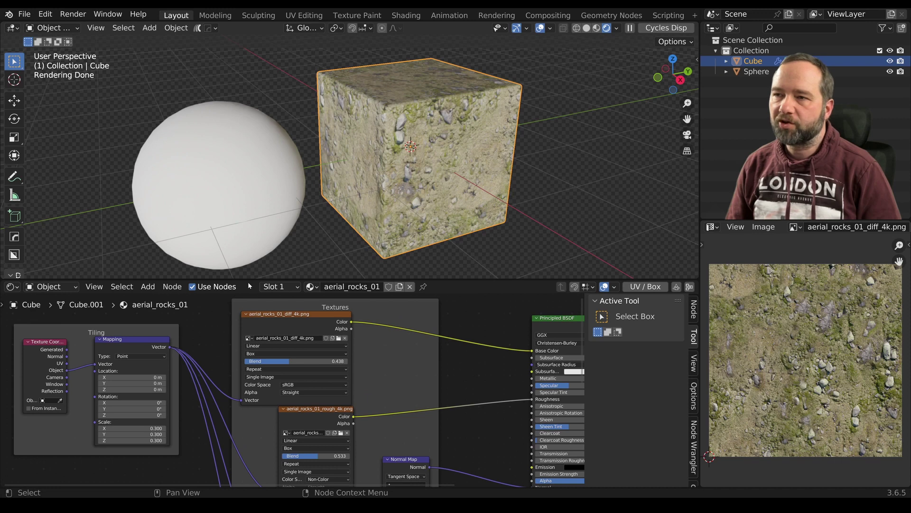
pyautogui.moveTo(252, 278); pyautogui.dragTo(252, 225)
pyautogui.moveTo(236, 333); pyautogui.dragTo(288, 336, button='middle')
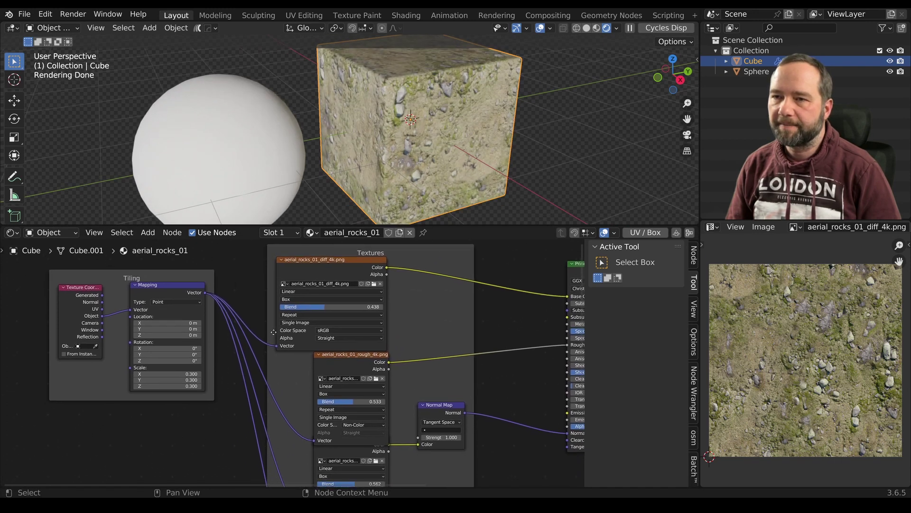
# - Keep the diffuse Image Texture on Box projection, then view the normal and displacement nodes
pyautogui.scroll(1, 259, 370)
pyautogui.scroll(1, 259, 369)
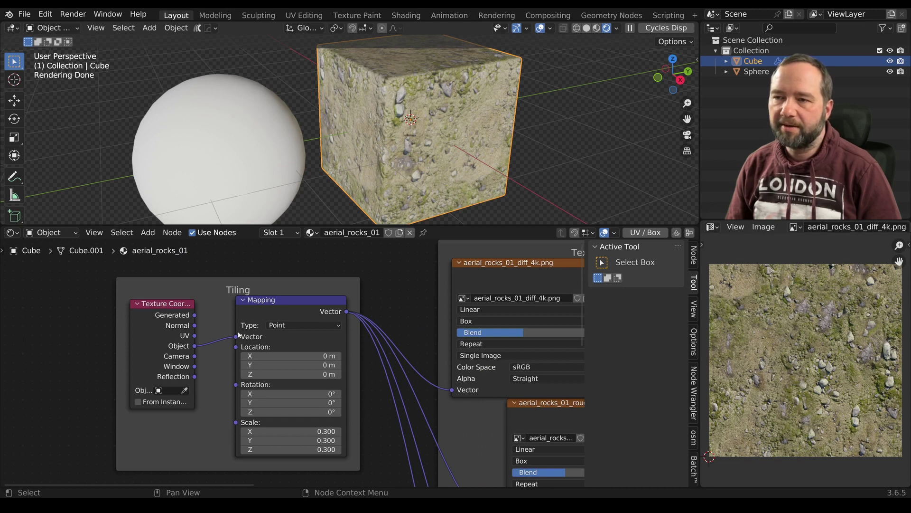
pyautogui.scroll(-1, 328, 357)
pyautogui.scroll(-3, 328, 357)
pyautogui.scroll(2, 265, 321)
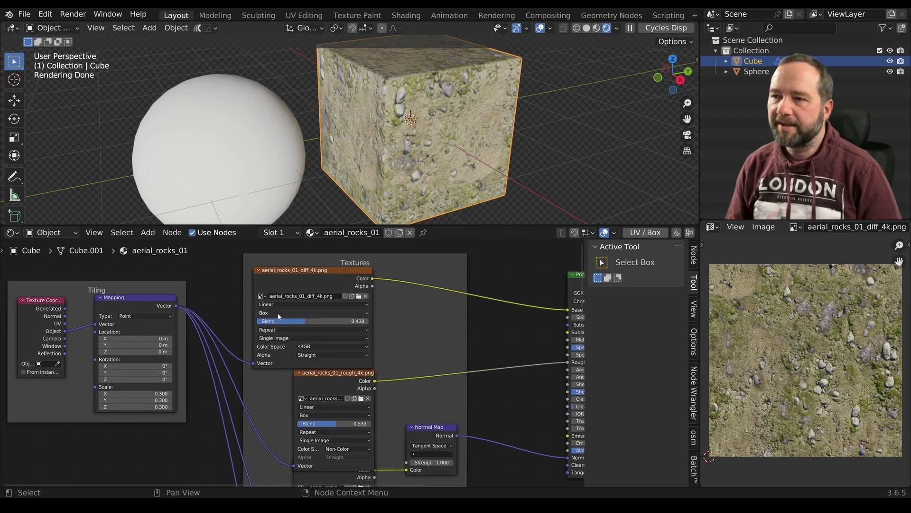
pyautogui.click(280, 314)
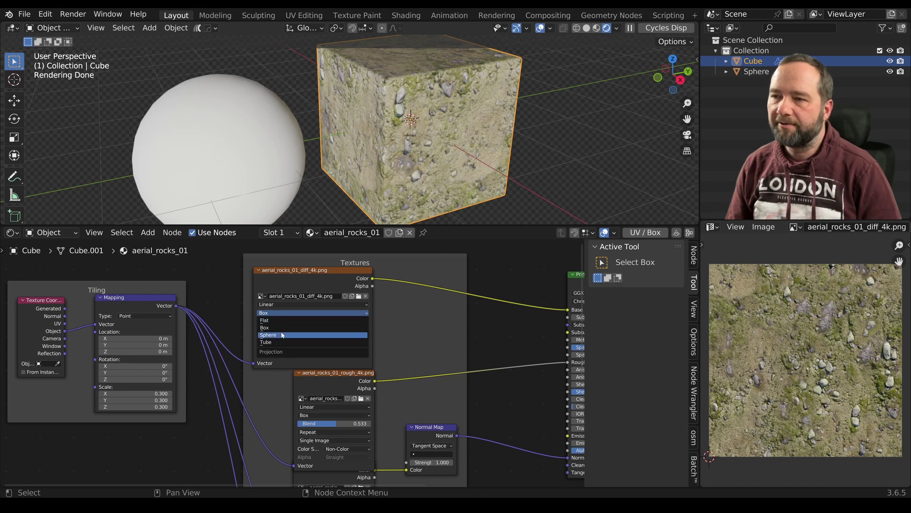
pyautogui.click(283, 328)
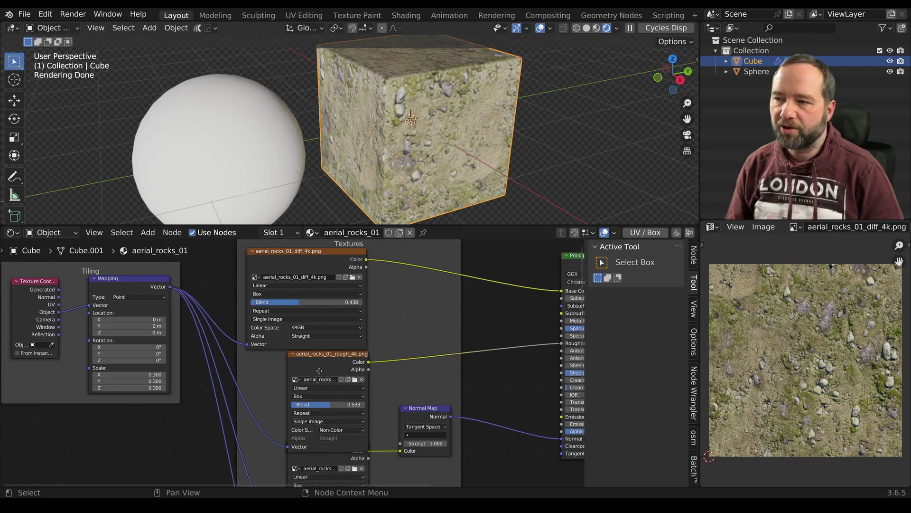
pyautogui.moveTo(308, 323)
pyautogui.mouseDown(button='middle')
pyautogui.moveTo(323, 373)
pyautogui.moveTo(272, 386)
pyautogui.mouseUp(button='middle')
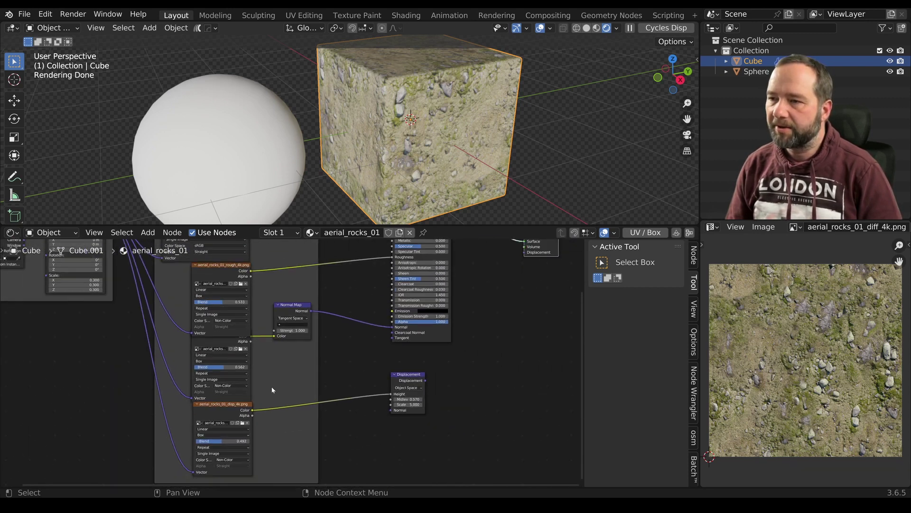
pyautogui.scroll(-2, 398, 363)
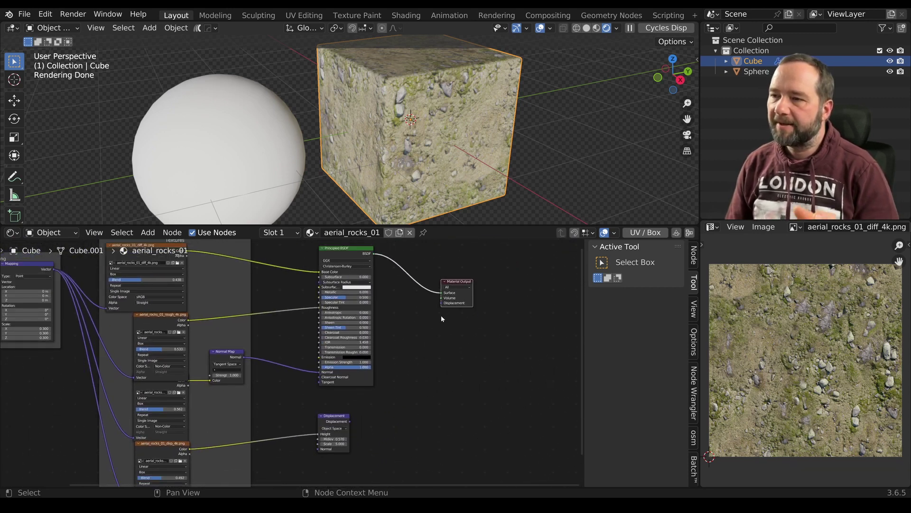
pyautogui.moveTo(401, 327); pyautogui.dragTo(472, 347, button='middle')
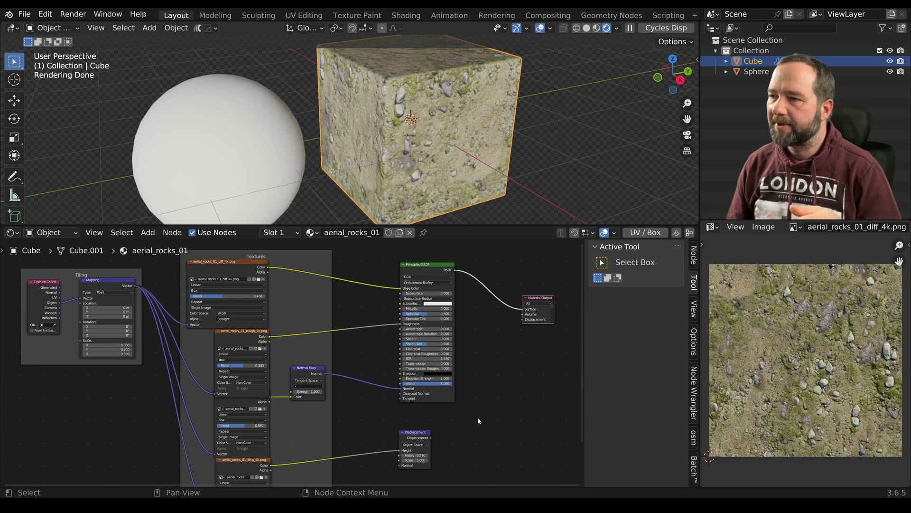
pyautogui.moveTo(431, 437); pyautogui.dragTo(538, 318)
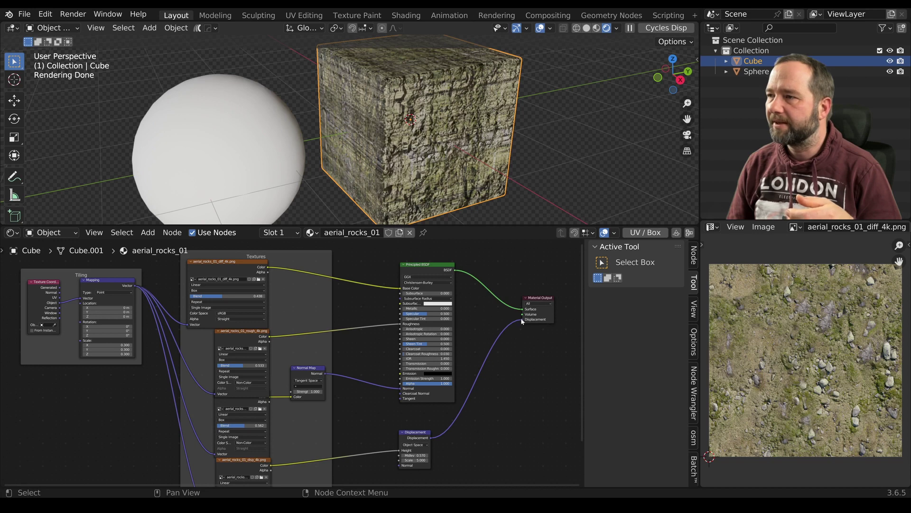
pyautogui.scroll(2, 397, 376)
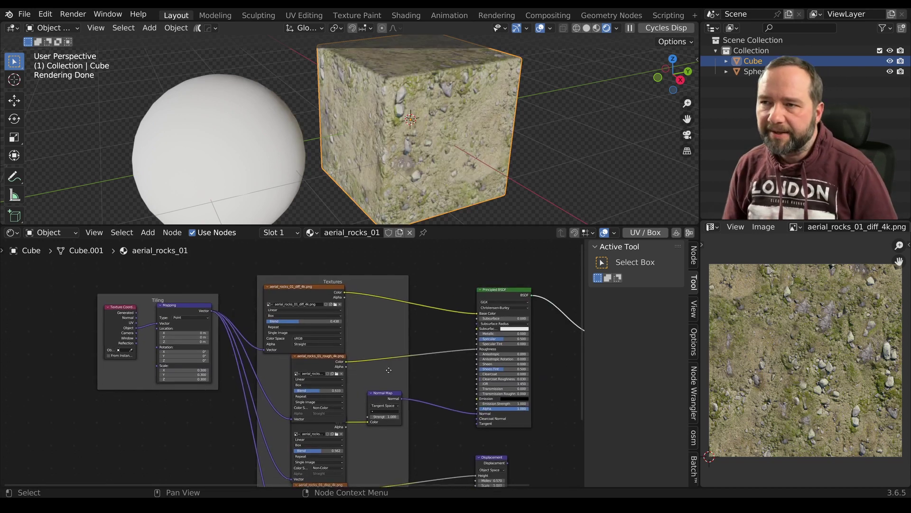
pyautogui.moveTo(396, 375); pyautogui.dragTo(468, 390, button='middle')
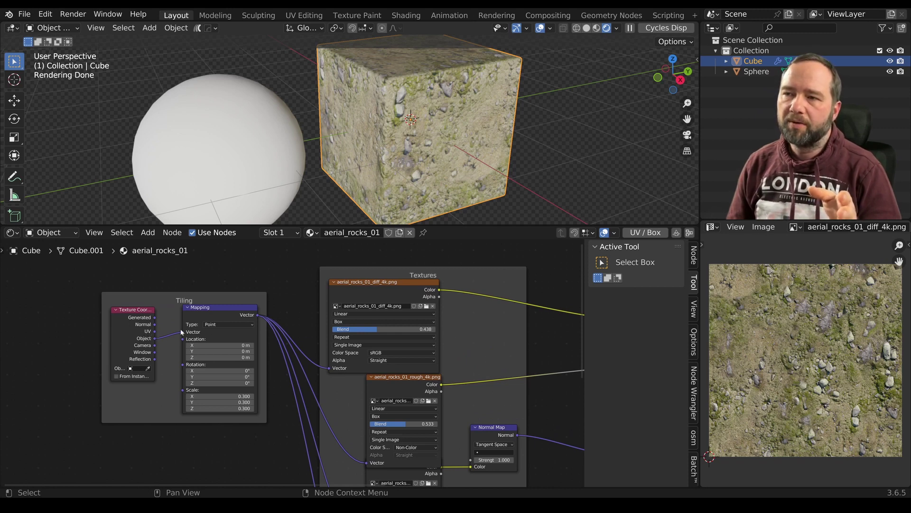
pyautogui.click(358, 322)
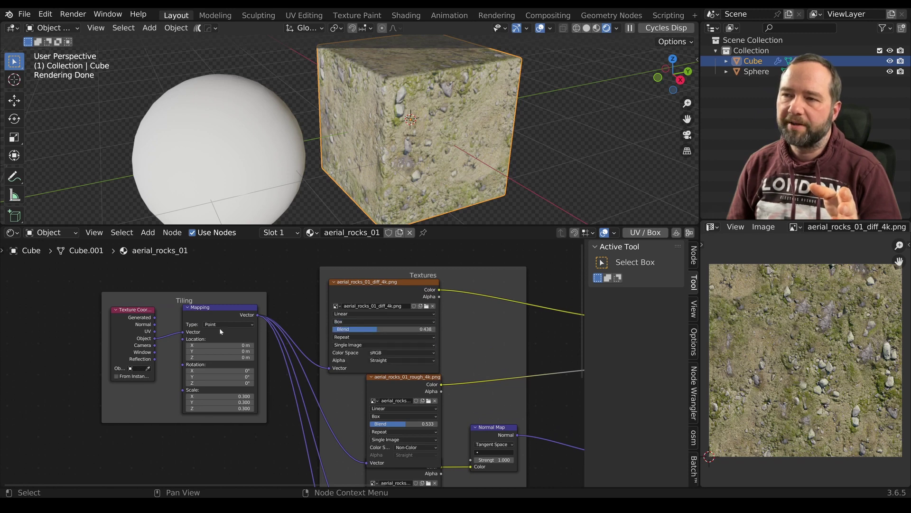
pyautogui.scroll(-2, 294, 332)
pyautogui.moveTo(369, 344); pyautogui.dragTo(261, 322, button='middle')
pyautogui.scroll(-1, 261, 322)
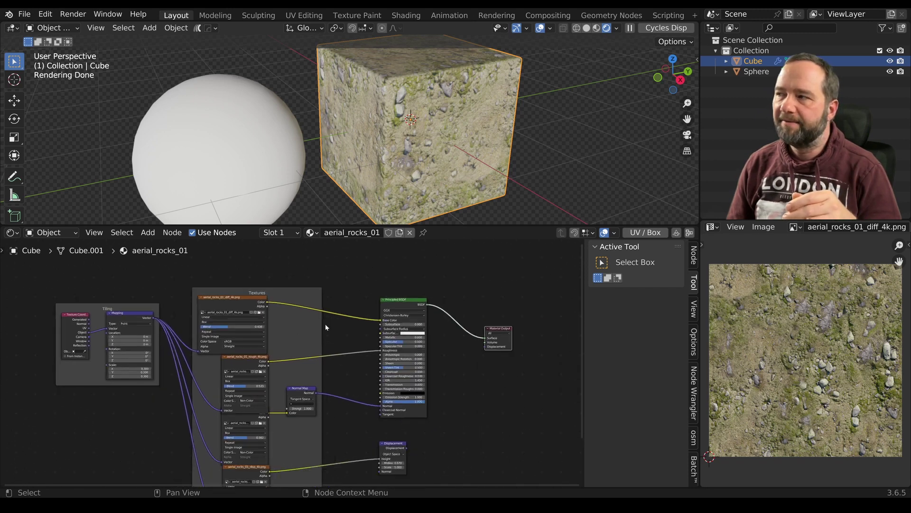
pyautogui.moveTo(327, 327); pyautogui.dragTo(357, 320, button='middle')
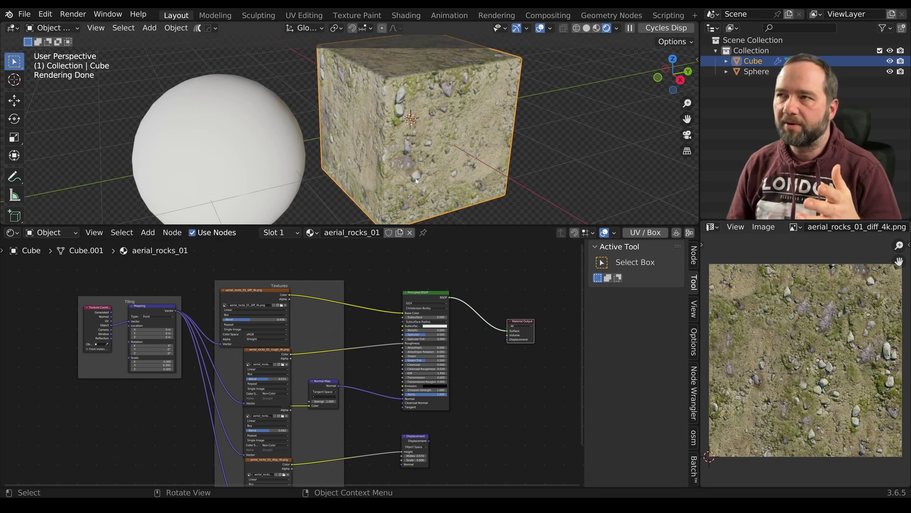
pyautogui.scroll(1, 388, 335)
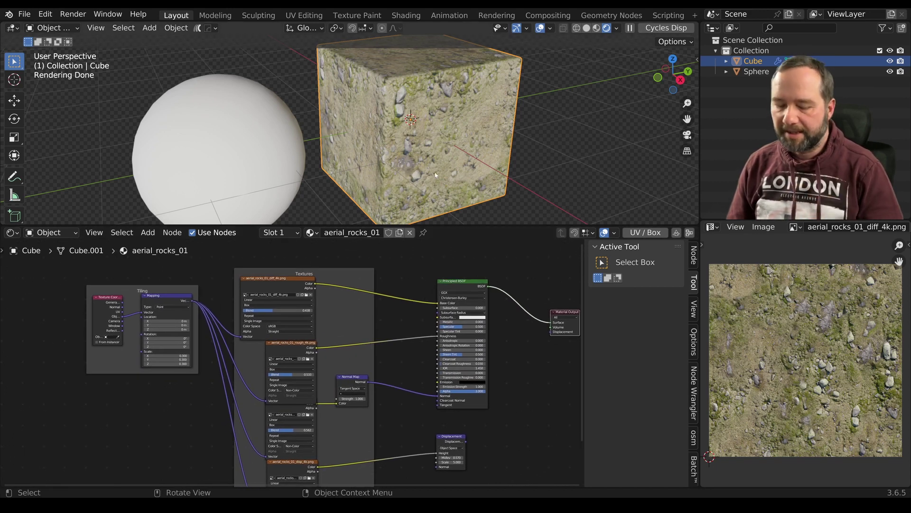
pyautogui.press('Tab')
pyautogui.press('u')
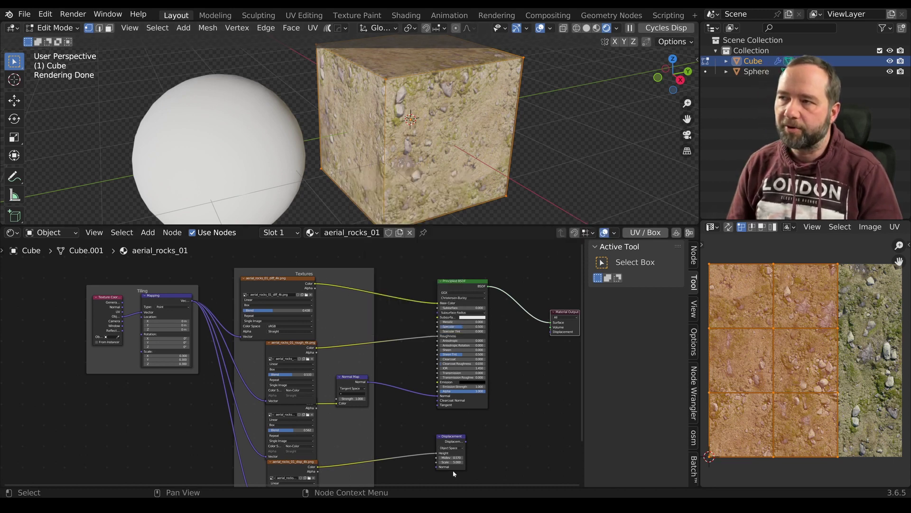
pyautogui.scroll(-1, 418, 399)
pyautogui.scroll(2, 418, 400)
pyautogui.moveTo(395, 385); pyautogui.dragTo(432, 386, button='middle')
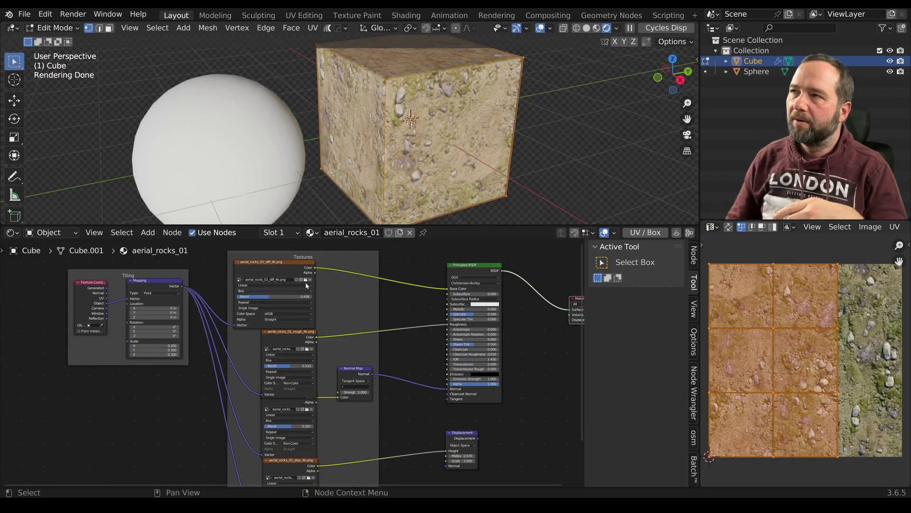
pyautogui.scroll(-2, 355, 141)
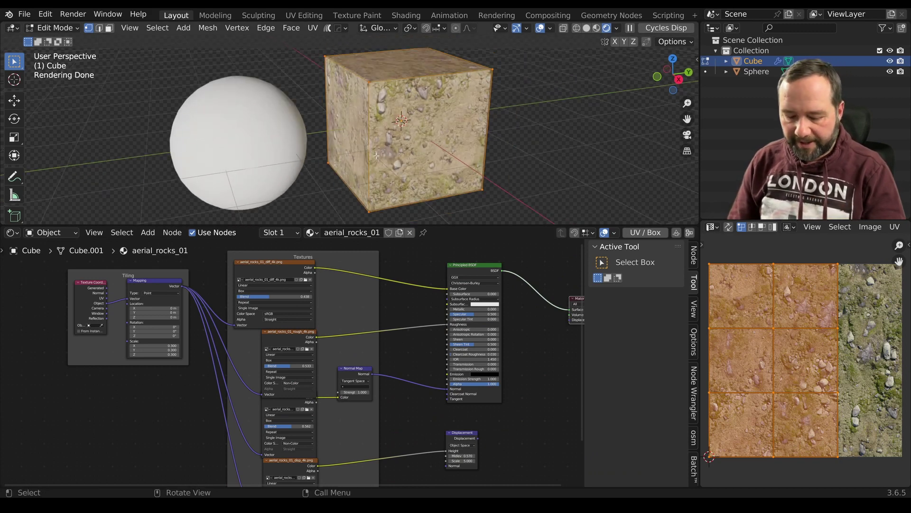
pyautogui.press('Tab')
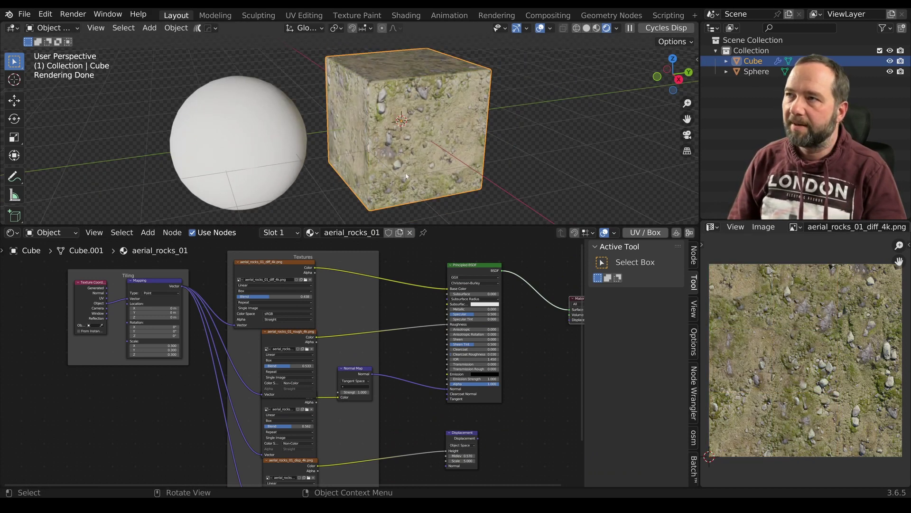
# - Reframe the viewport and node graph, then head to Preferences from the Edit menu
pyautogui.moveTo(406, 176); pyautogui.dragTo(419, 176, button='middle')
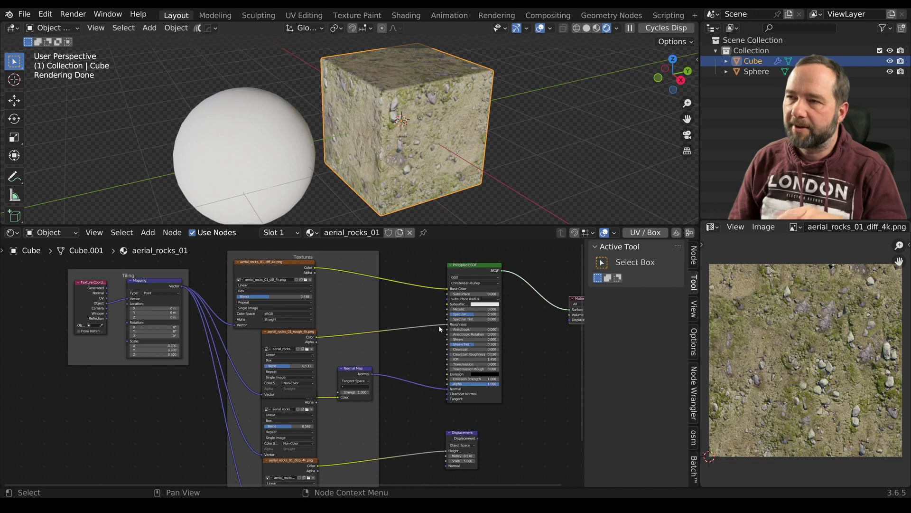
pyautogui.moveTo(106, 303); pyautogui.dragTo(68, 307, button='middle')
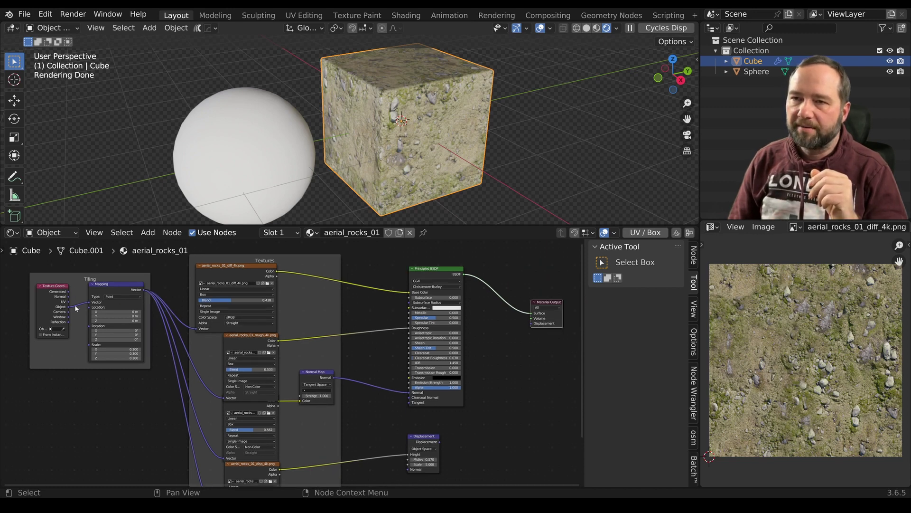
pyautogui.scroll(-1, 132, 309)
pyautogui.scroll(-1, 213, 341)
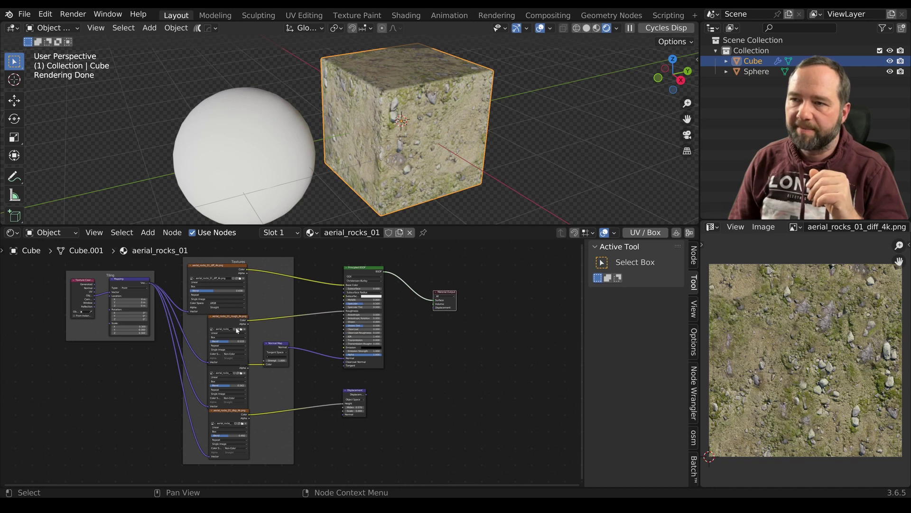
pyautogui.scroll(1, 288, 345)
pyautogui.moveTo(288, 345); pyautogui.dragTo(344, 334, button='middle')
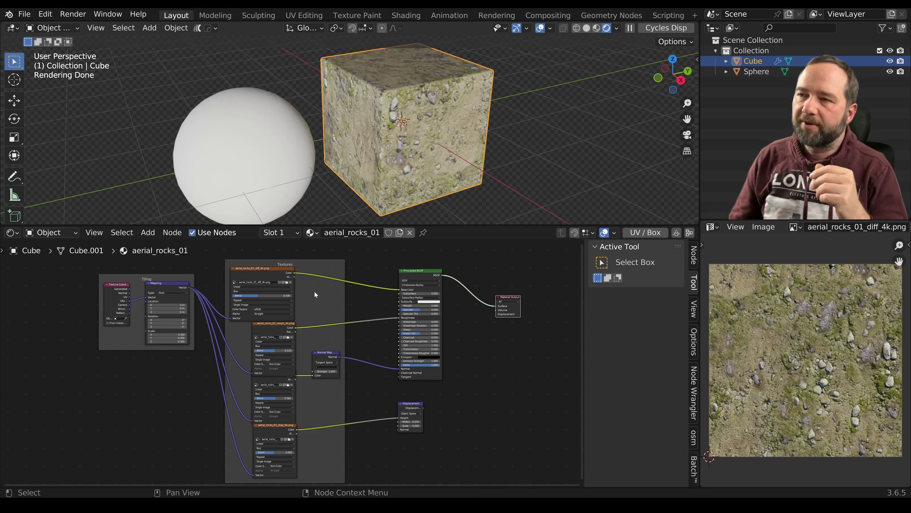
pyautogui.click(52, 16)
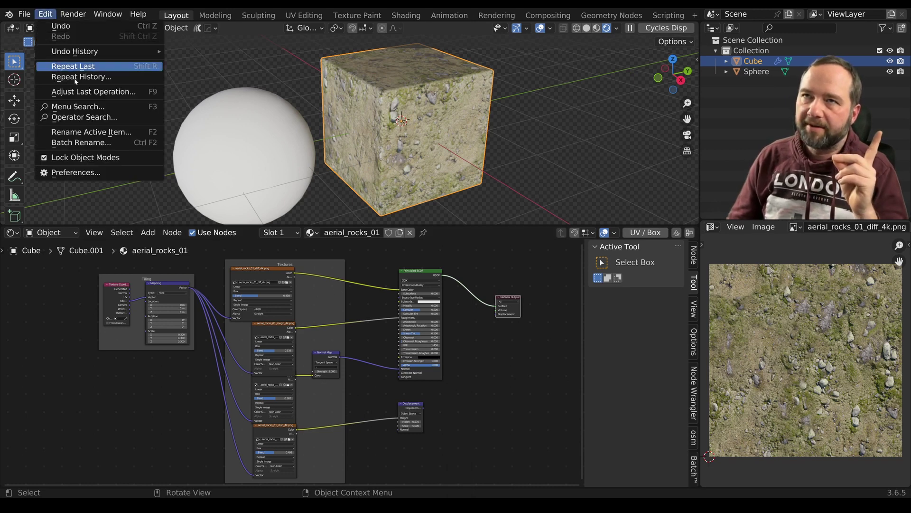
# - Check the Add-ons list in Preferences, close it, and nudge the node view upward
pyautogui.click(88, 172)
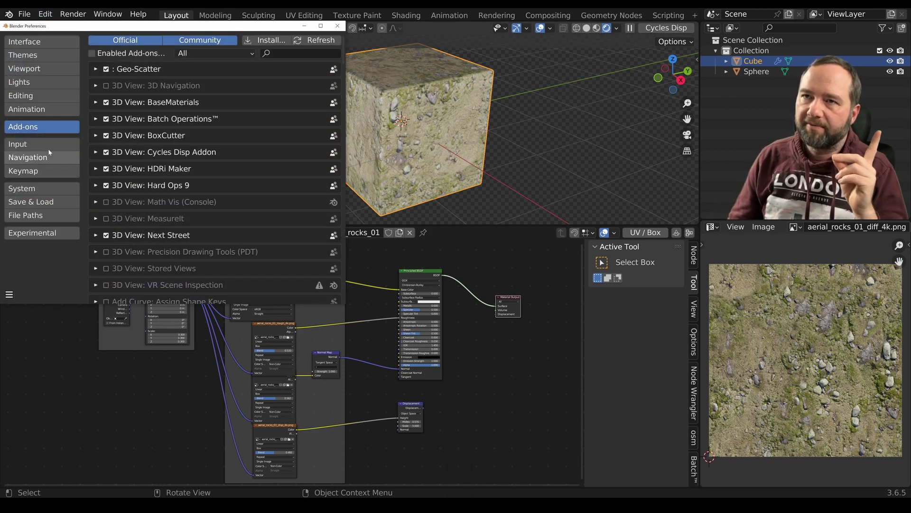
pyautogui.click(339, 28)
pyautogui.moveTo(471, 346); pyautogui.dragTo(461, 317, button='middle')
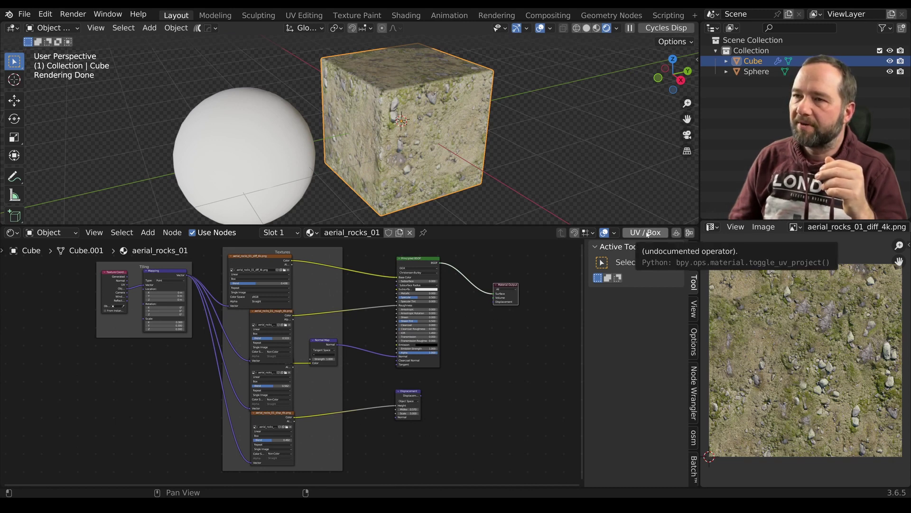
pyautogui.click(647, 234)
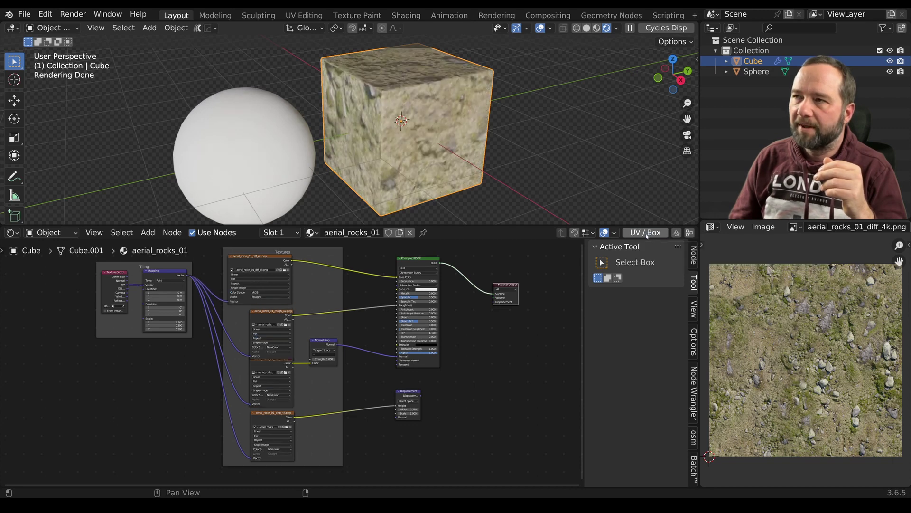
pyautogui.click(647, 233)
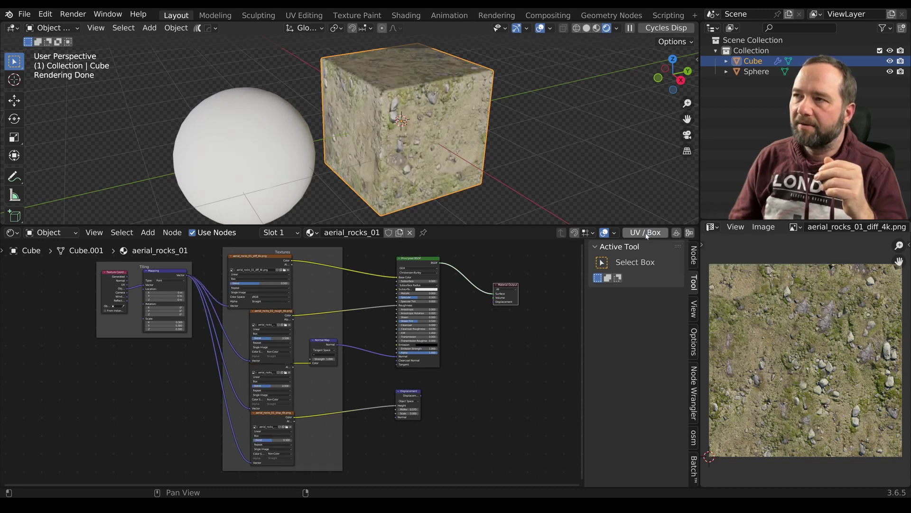
pyautogui.click(647, 234)
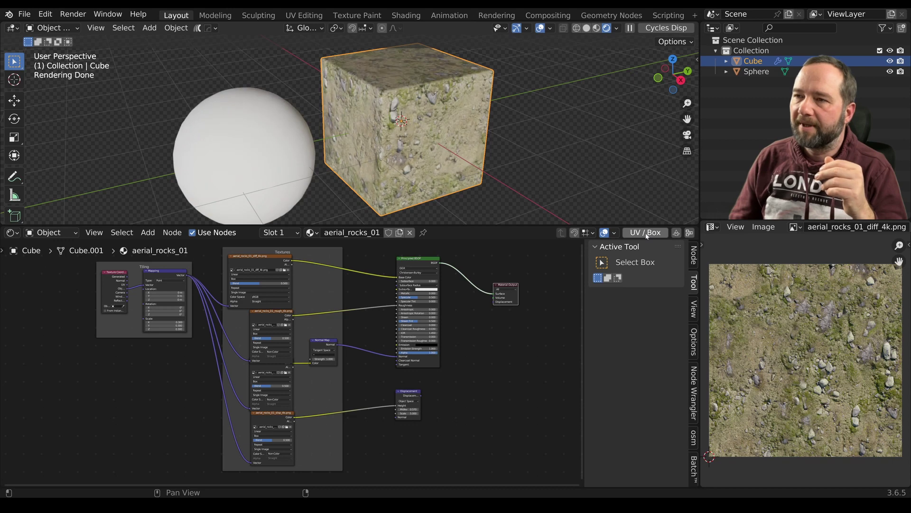
pyautogui.click(646, 233)
pyautogui.click(646, 233)
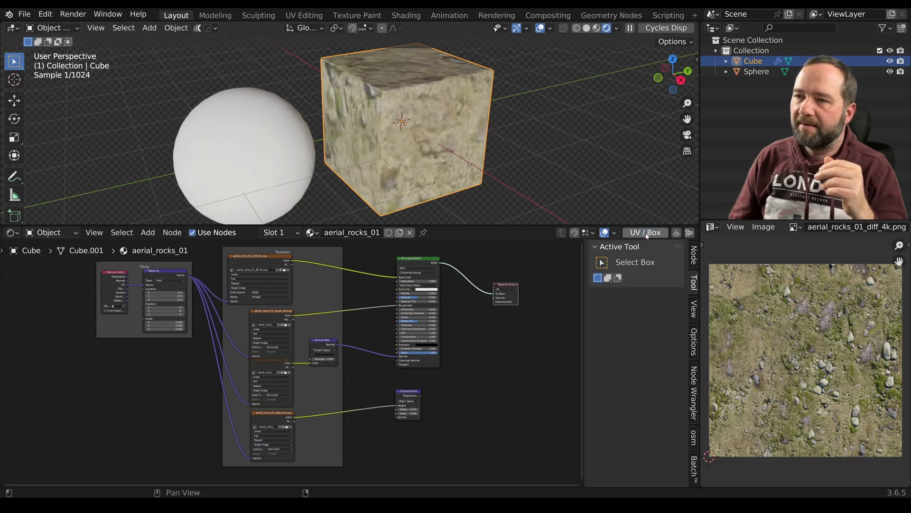
pyautogui.click(647, 233)
pyautogui.click(646, 233)
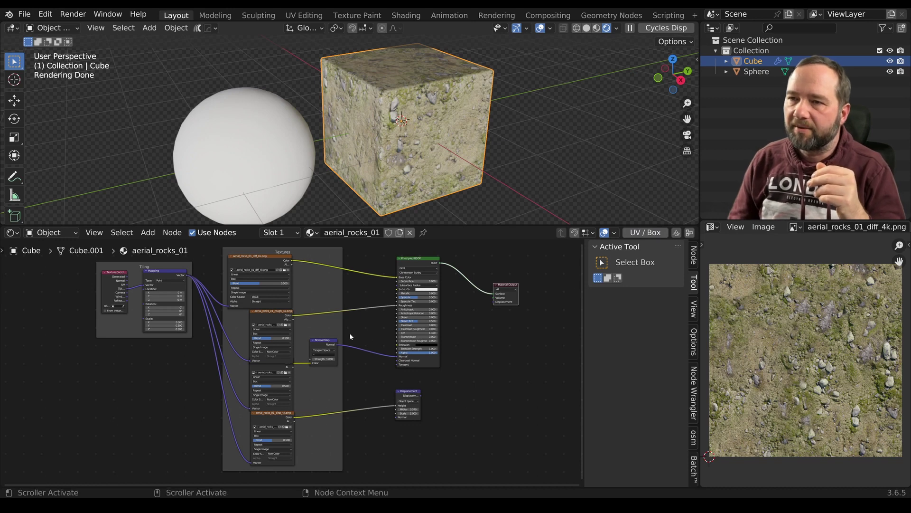
# - Pan and zoom the Shader Editor, framing the whole node tree with Home
pyautogui.scroll(1, 348, 330)
pyautogui.moveTo(356, 326); pyautogui.dragTo(431, 330, button='middle')
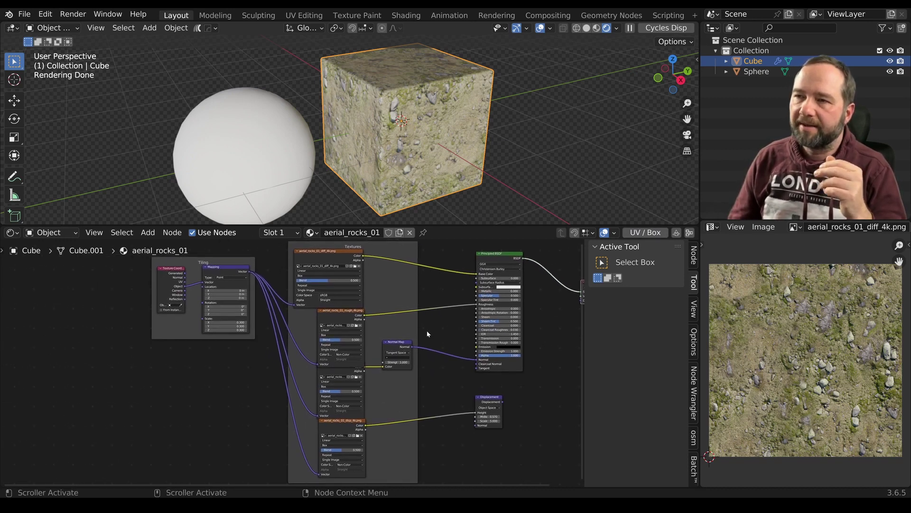
pyautogui.press('Home')
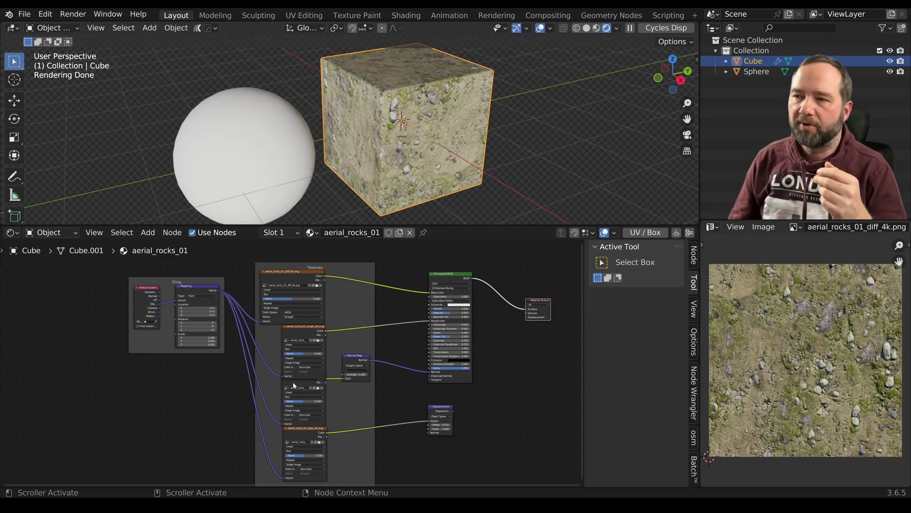
pyautogui.moveTo(294, 385); pyautogui.dragTo(269, 361, button='middle')
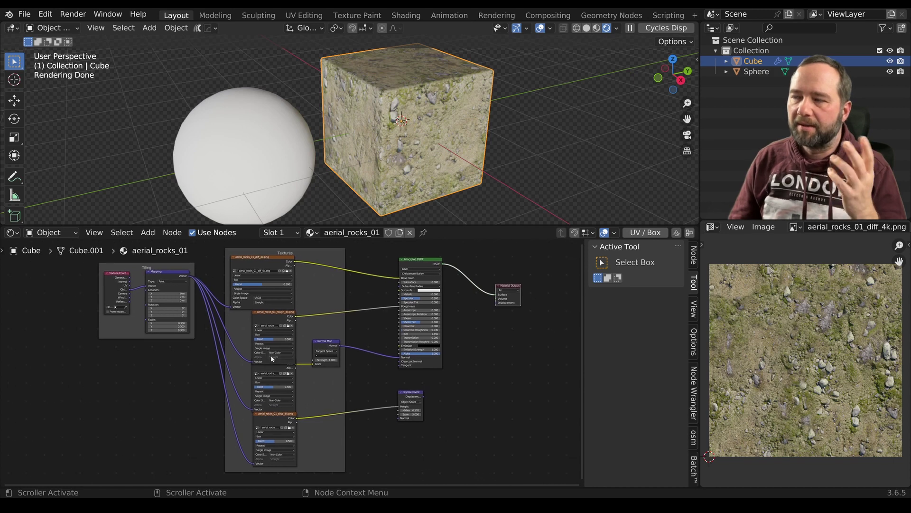
pyautogui.scroll(-1, 487, 348)
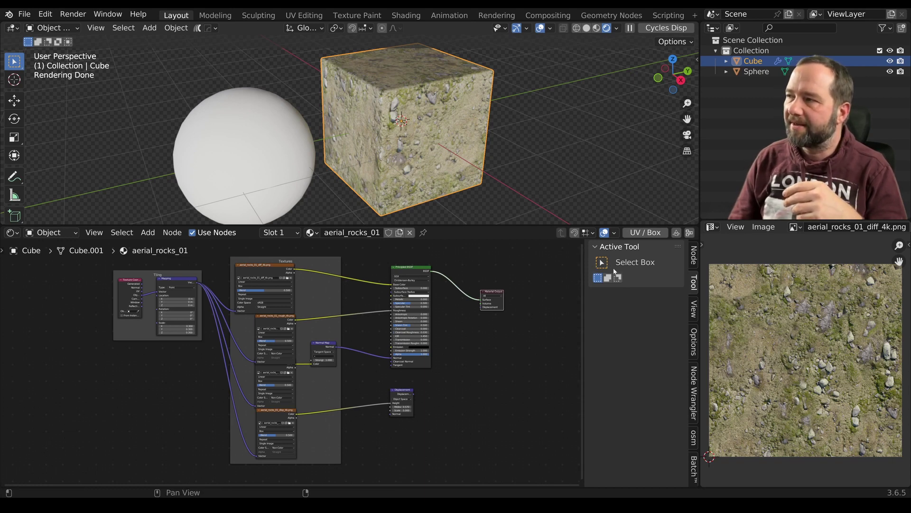
pyautogui.moveTo(624, 276); pyautogui.dragTo(647, 281, button='middle')
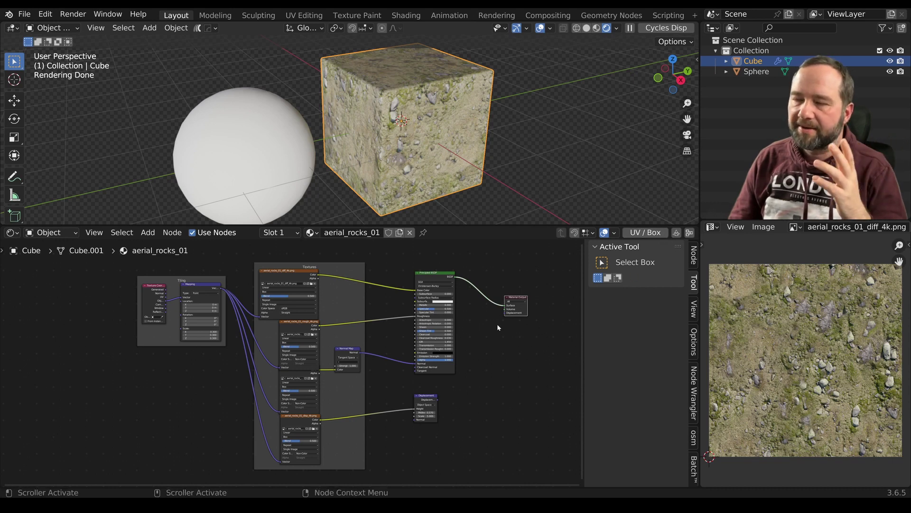
# - Insert the RealPuddle_Pro node group into the cube's material and locate the new node
pyautogui.click(677, 233)
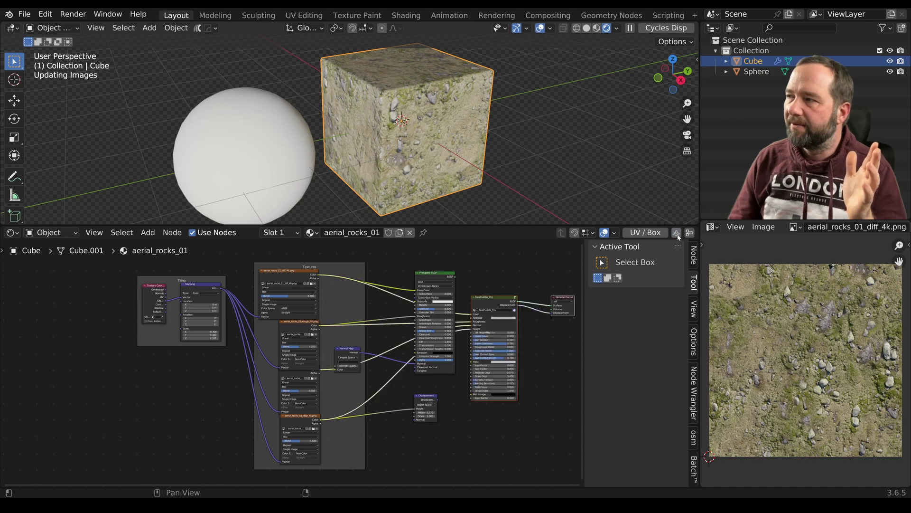
pyautogui.moveTo(428, 135)
pyautogui.mouseDown(button='middle')
pyautogui.moveTo(408, 137)
pyautogui.moveTo(450, 142)
pyautogui.mouseUp(button='middle')
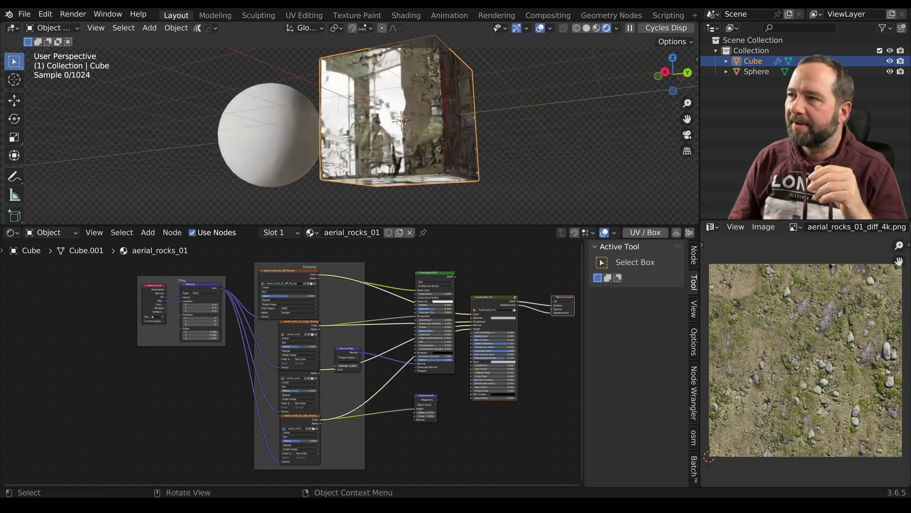
pyautogui.moveTo(535, 350); pyautogui.dragTo(419, 357, button='middle')
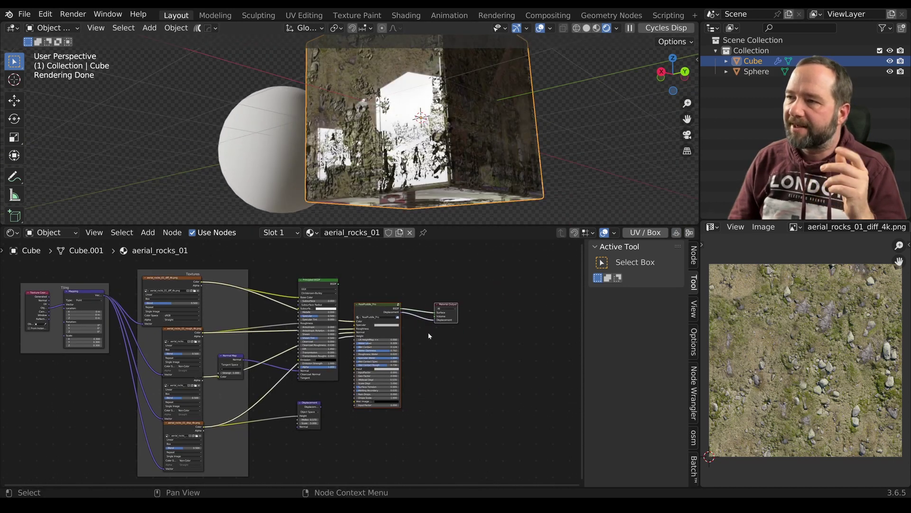
pyautogui.scroll(2, 428, 335)
# - Cut the Displacement link to Material Output and enlarge the 3D view to show cube and sphere
pyautogui.moveTo(505, 300); pyautogui.dragTo(485, 309)
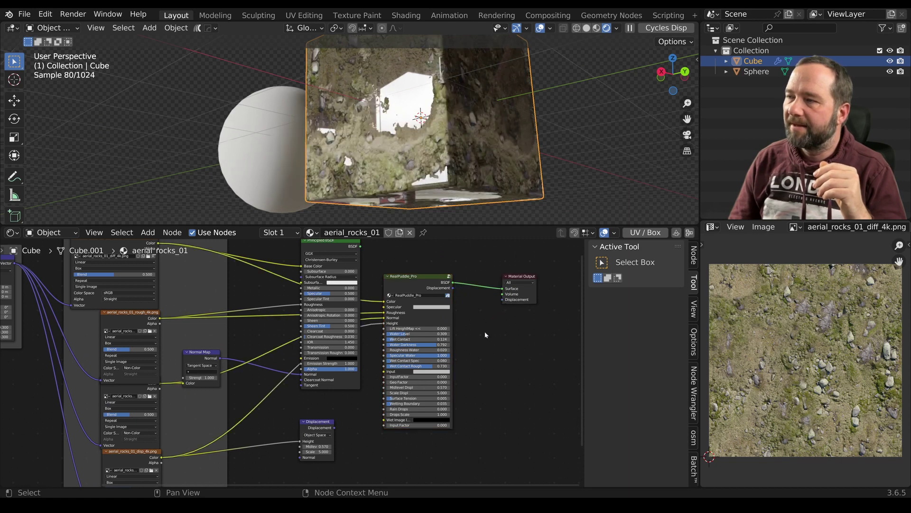
pyautogui.moveTo(340, 97); pyautogui.dragTo(361, 137, button='middle')
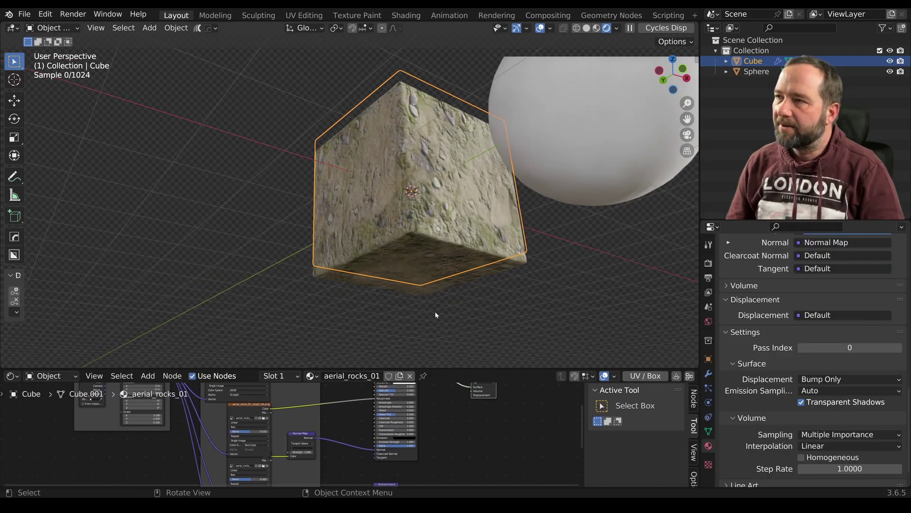
pyautogui.moveTo(435, 311)
pyautogui.mouseDown(button='middle')
pyautogui.moveTo(398, 287)
pyautogui.moveTo(409, 240)
pyautogui.moveTo(438, 250)
pyautogui.moveTo(369, 229)
pyautogui.moveTo(286, 224)
pyautogui.mouseUp(button='middle')
# - Link the cube's aerial_rocks_01 material to the sphere with Ctrl+L Link Materials
pyautogui.click(286, 225)
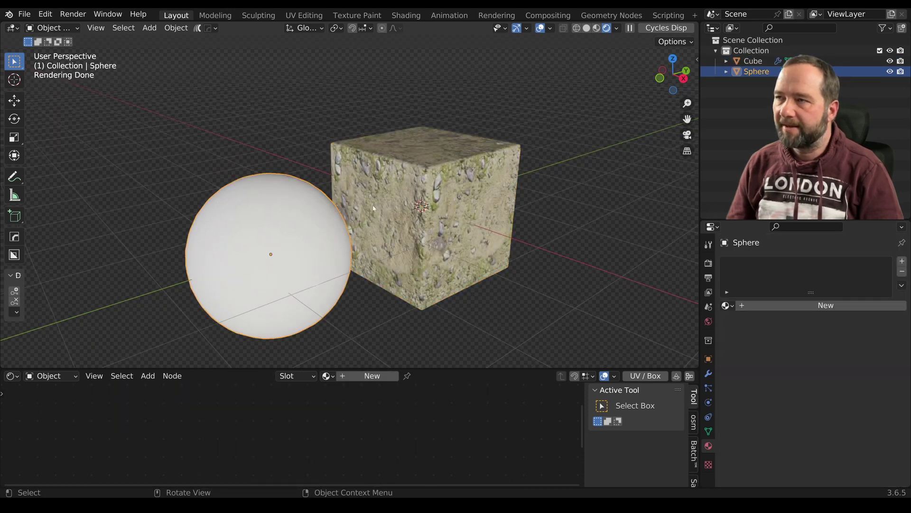
pyautogui.keyDown('shift'); pyautogui.click(379, 204); pyautogui.keyUp('shift')
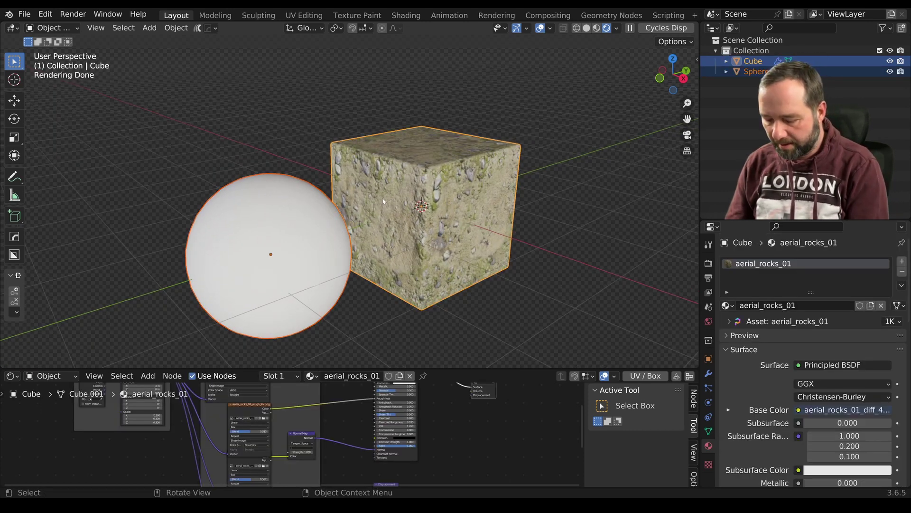
pyautogui.hotkey('ctrl', 'l')
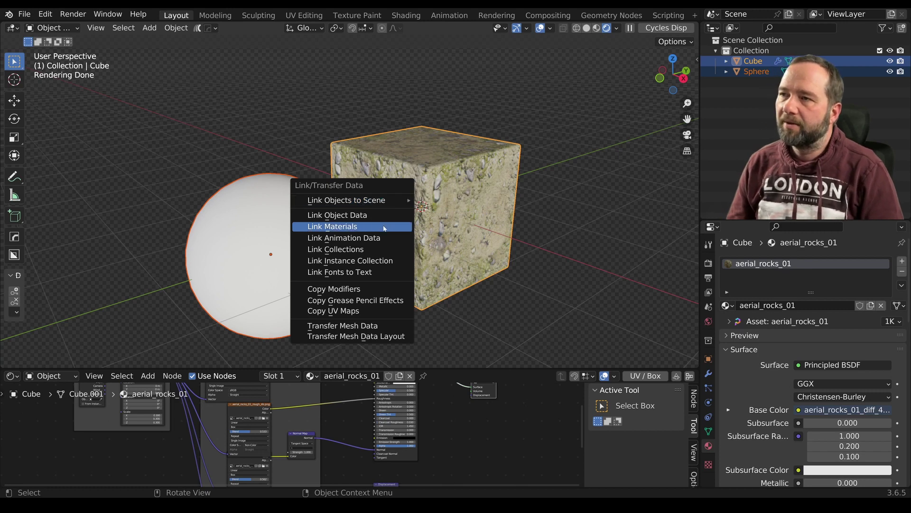
pyautogui.click(383, 227)
# - Give the Shader Editor more height and zoom into the node graph
pyautogui.scroll(2, 265, 230)
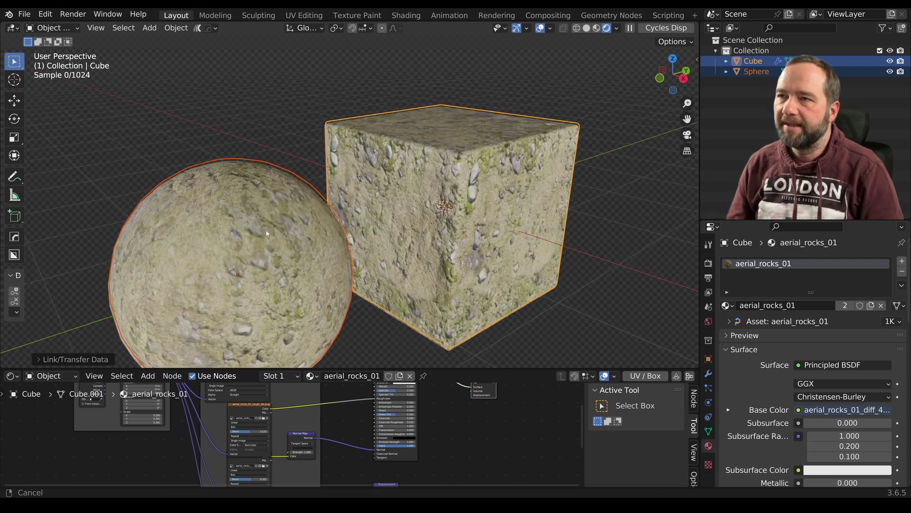
pyautogui.scroll(2, 267, 233)
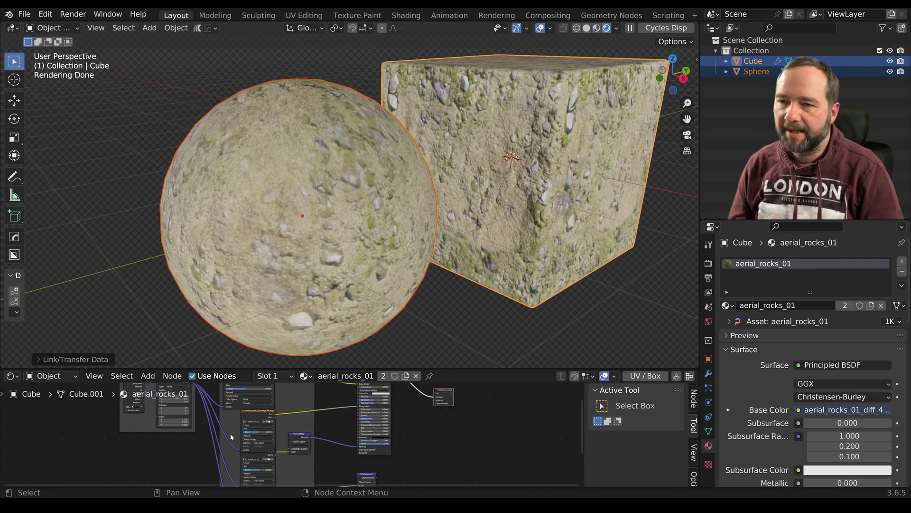
pyautogui.moveTo(240, 370); pyautogui.dragTo(240, 316)
pyautogui.scroll(3, 249, 405)
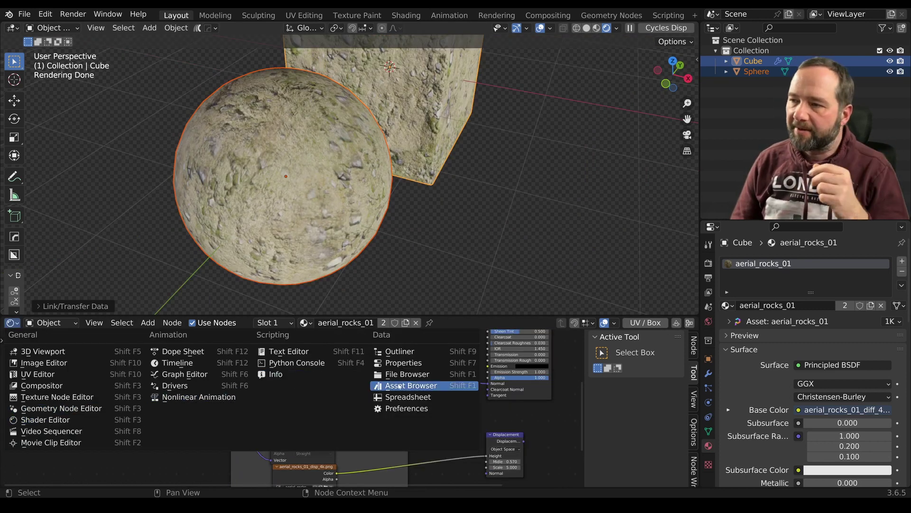
# - Apply the Poly Haven blue_painted planks texture to the sphere from the Asset Browser
pyautogui.click(406, 387)
pyautogui.scroll(-2, 414, 411)
pyautogui.scroll(-1, 427, 423)
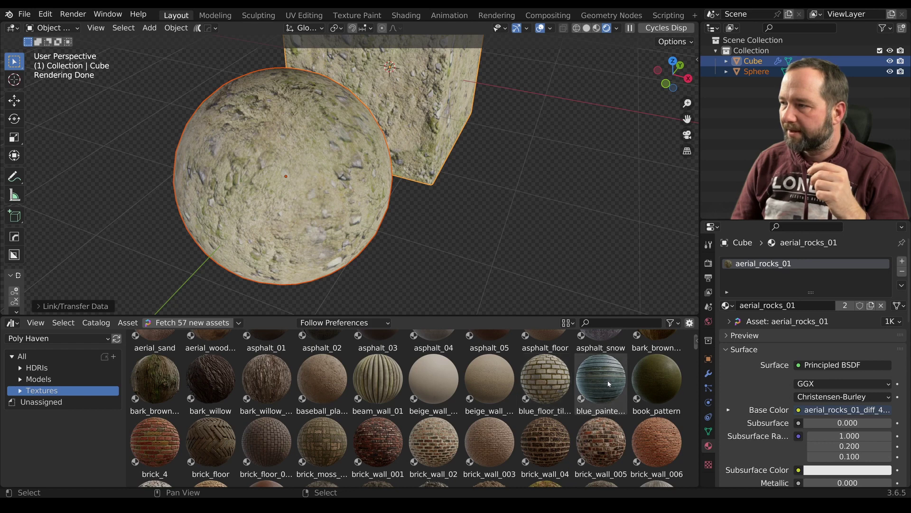
pyautogui.moveTo(610, 386); pyautogui.dragTo(304, 190)
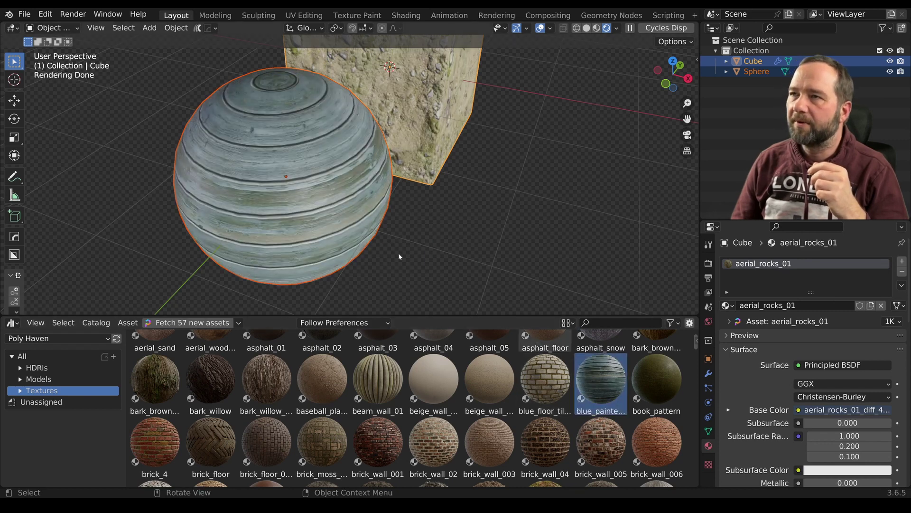
# - Switch the bottom area back to the Shader Editor
pyautogui.moveTo(398, 253); pyautogui.dragTo(375, 252, button='middle')
pyautogui.click(12, 322)
pyautogui.click(40, 418)
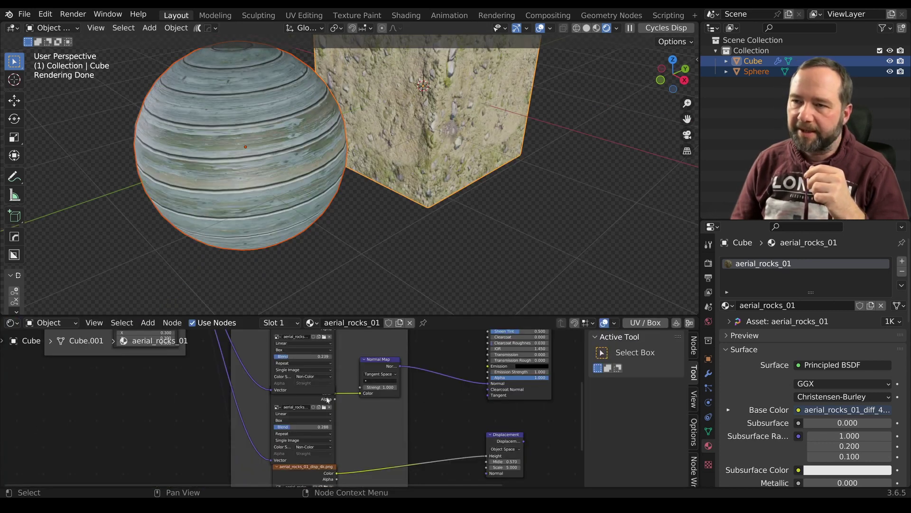
# - Select the sphere and switch its plank textures to Box projection with the UV / Box button
pyautogui.scroll(-2, 327, 400)
pyautogui.moveTo(327, 332); pyautogui.dragTo(274, 384, button='middle')
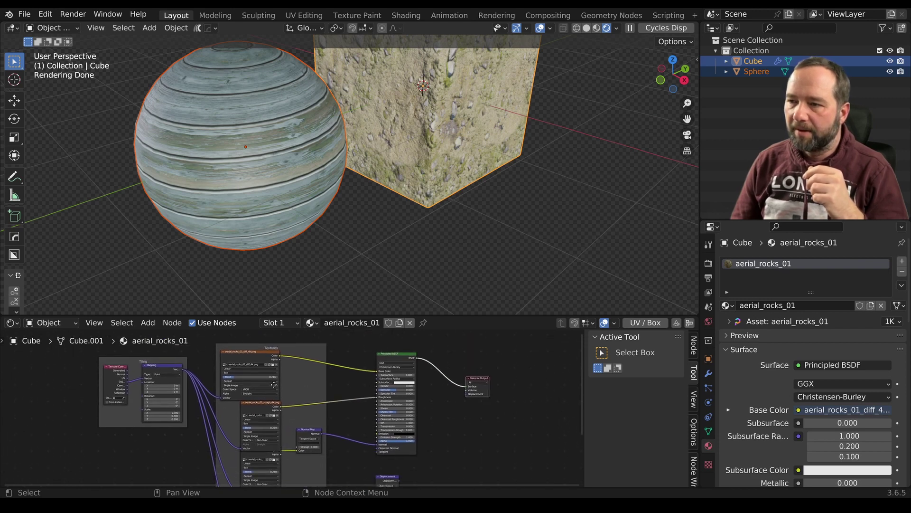
pyautogui.scroll(2, 274, 384)
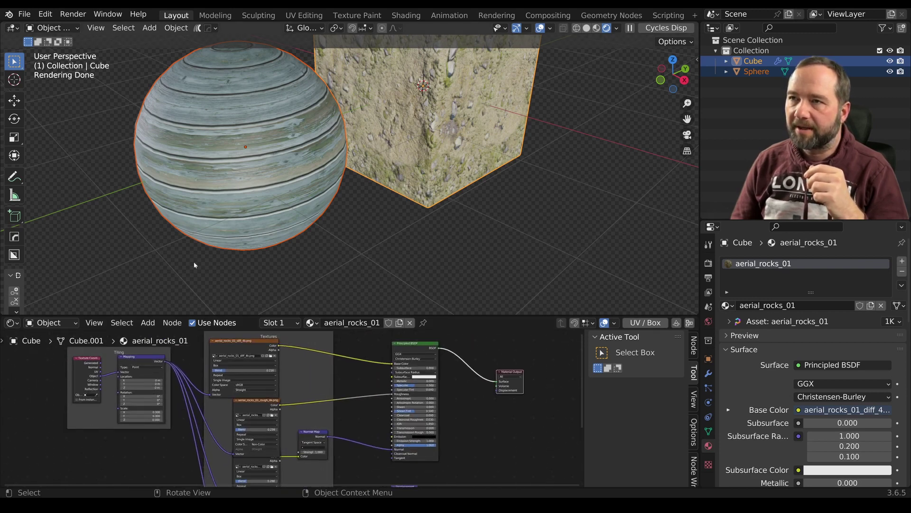
pyautogui.click(228, 214)
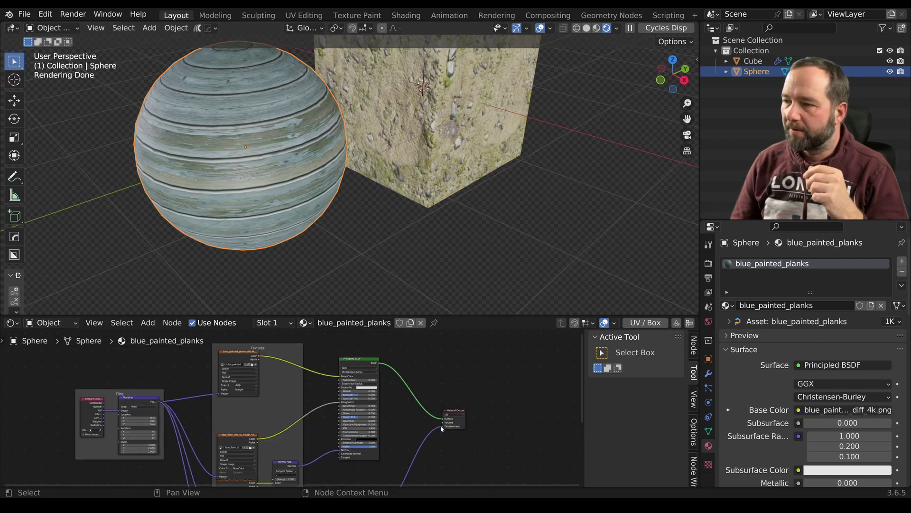
pyautogui.scroll(2, 246, 383)
pyautogui.moveTo(265, 394)
pyautogui.mouseDown(button='middle')
pyautogui.moveTo(242, 401)
pyautogui.moveTo(317, 383)
pyautogui.mouseUp(button='middle')
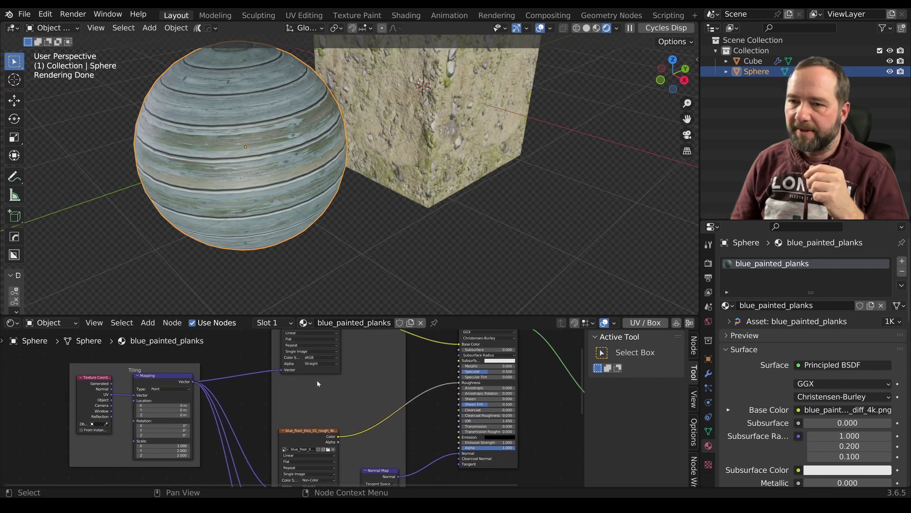
pyautogui.click(647, 326)
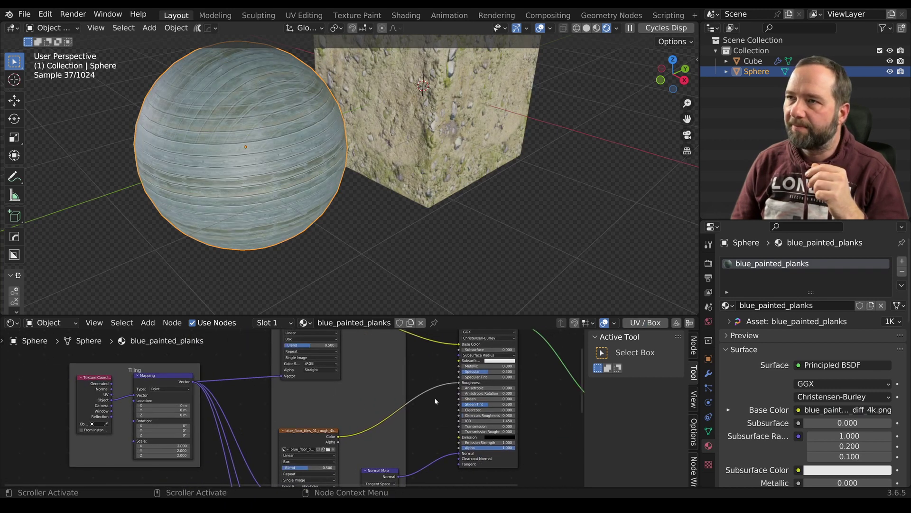
# - Inspect the box-projected sphere and set the texture Blend to 0.302
pyautogui.moveTo(316, 180); pyautogui.dragTo(286, 149, button='middle')
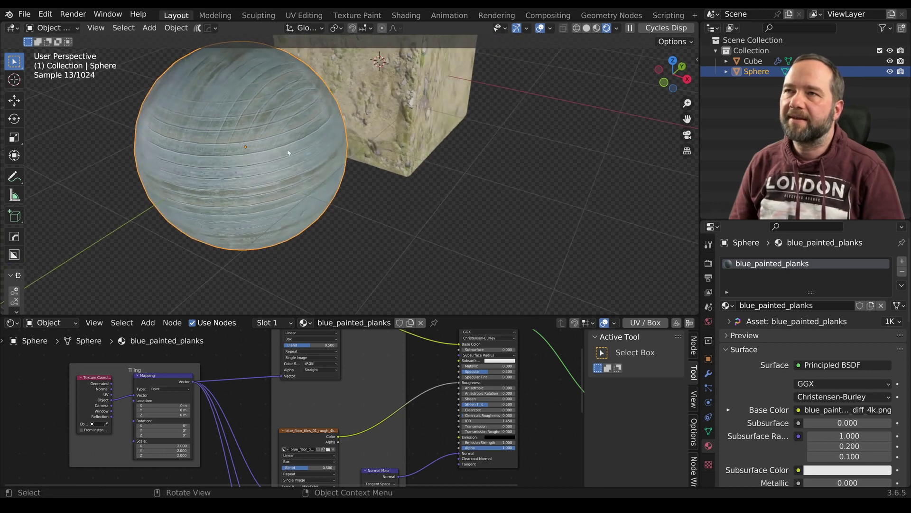
pyautogui.moveTo(308, 203); pyautogui.dragTo(310, 205, button='middle')
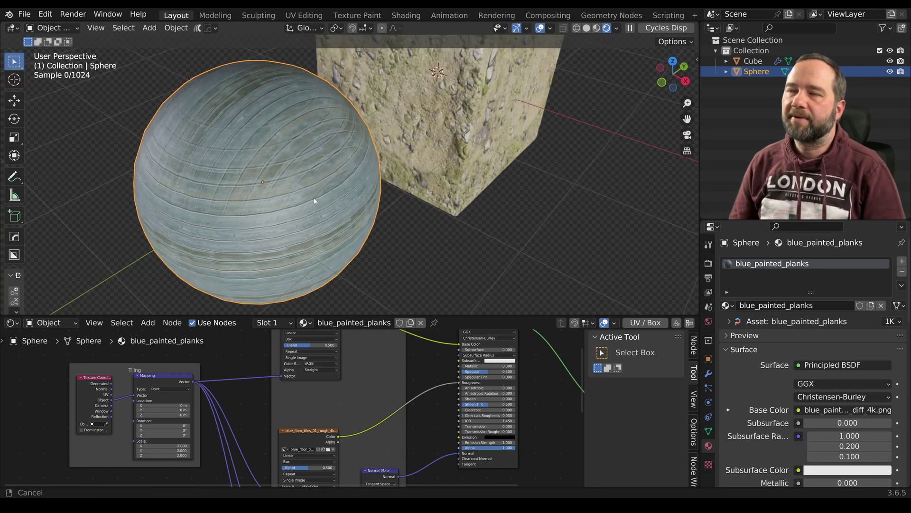
pyautogui.scroll(1, 352, 197)
pyautogui.scroll(1, 348, 198)
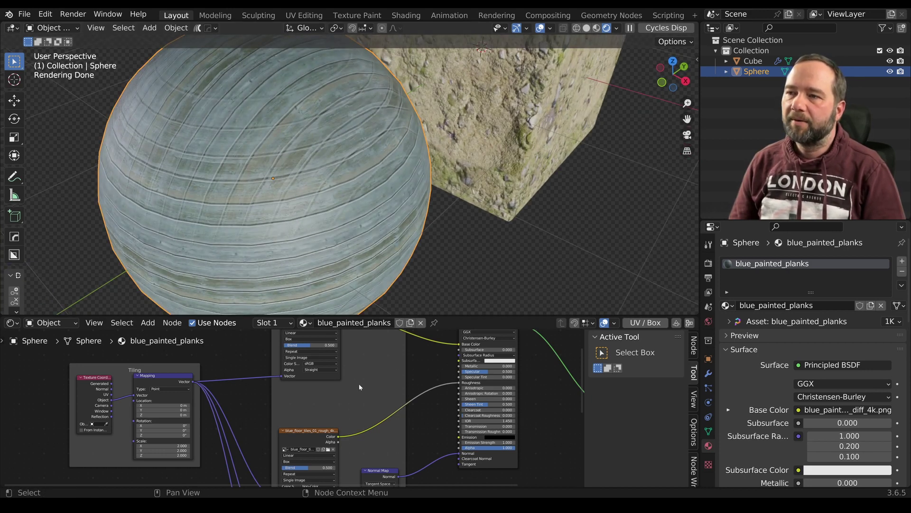
pyautogui.press('Return')
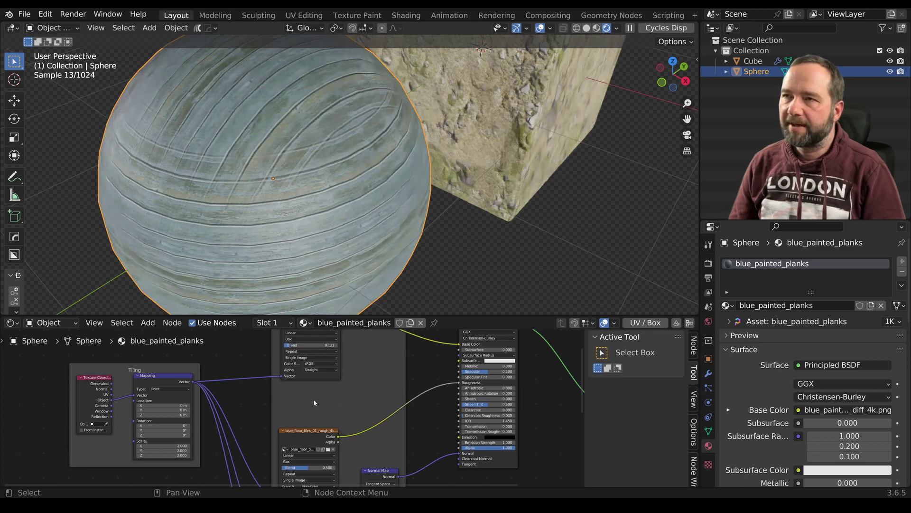
pyautogui.press('KP_Decimal')
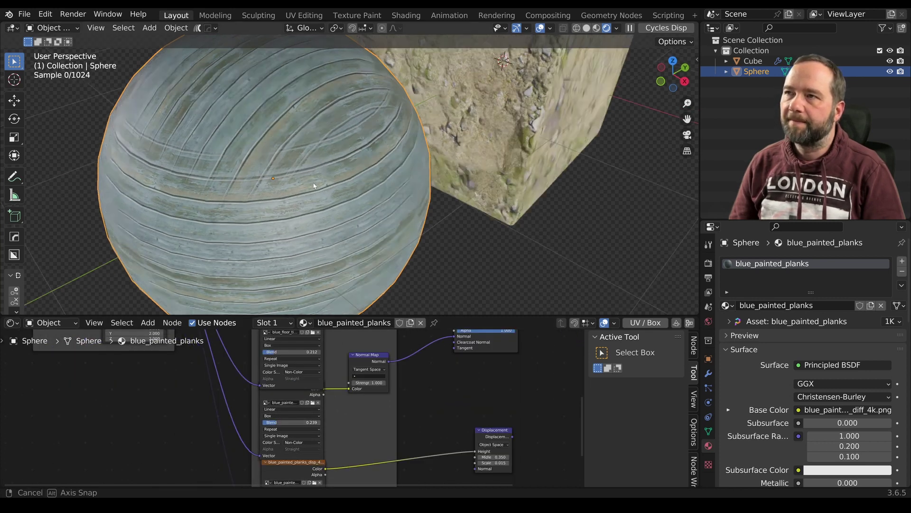
# - Lower the texture Blend values to 0.072, 0.066 and 0.072, then orbit to inspect seams
pyautogui.moveTo(300, 175)
pyautogui.keyDown('shift'); pyautogui.mouseDown(button='middle')
pyautogui.moveTo(334, 219)
pyautogui.moveTo(358, 209)
pyautogui.mouseUp(button='middle'); pyautogui.keyUp('shift')
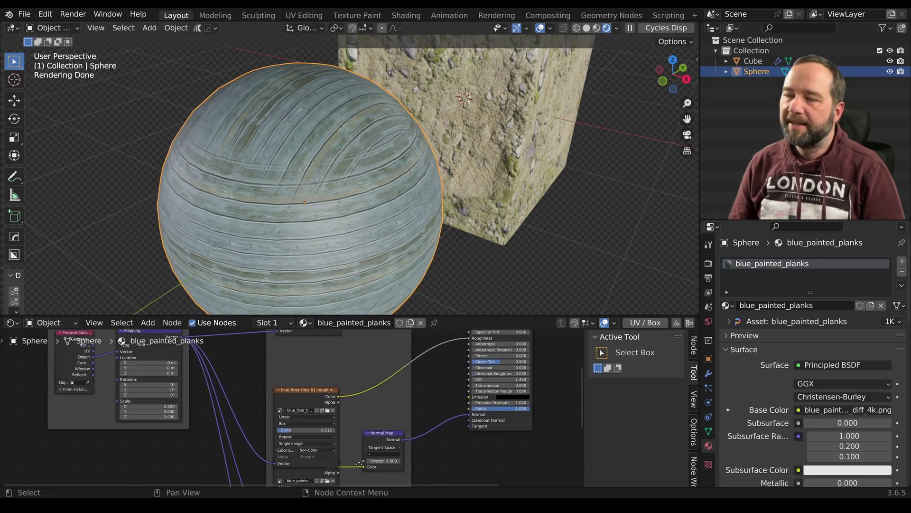
pyautogui.moveTo(294, 380); pyautogui.dragTo(324, 455, button='middle')
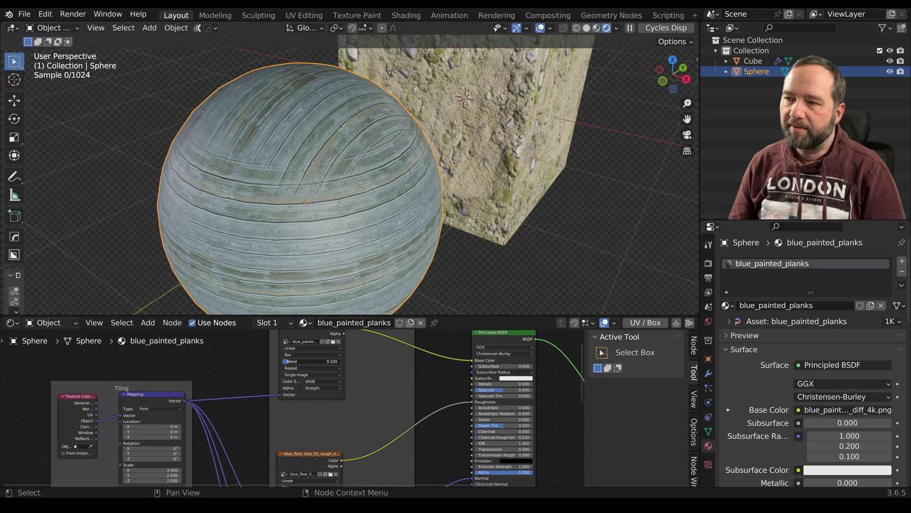
pyautogui.moveTo(313, 361); pyautogui.dragTo(303, 361)
pyautogui.moveTo(288, 364); pyautogui.dragTo(281, 292, button='middle')
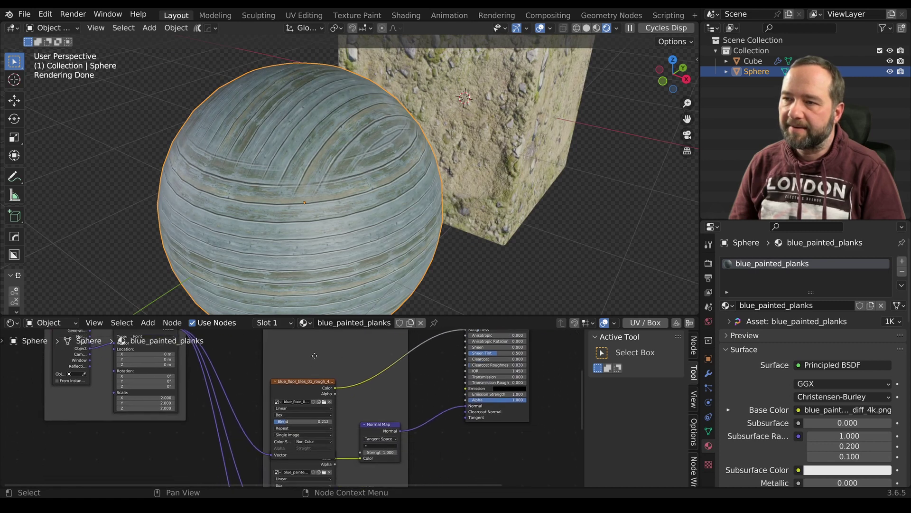
pyautogui.moveTo(308, 421); pyautogui.dragTo(301, 421)
pyautogui.moveTo(285, 438); pyautogui.dragTo(278, 380, button='middle')
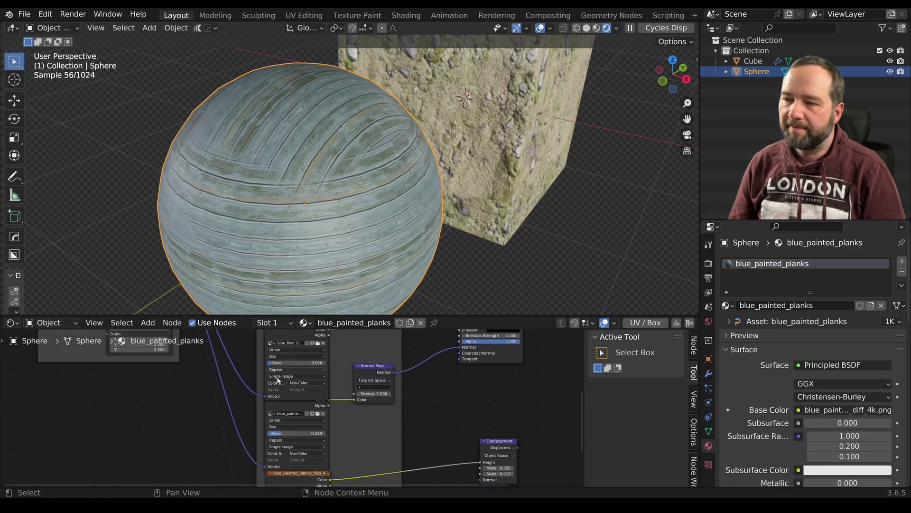
pyautogui.moveTo(283, 435); pyautogui.dragTo(273, 436)
pyautogui.moveTo(273, 435); pyautogui.dragTo(263, 354, button='middle')
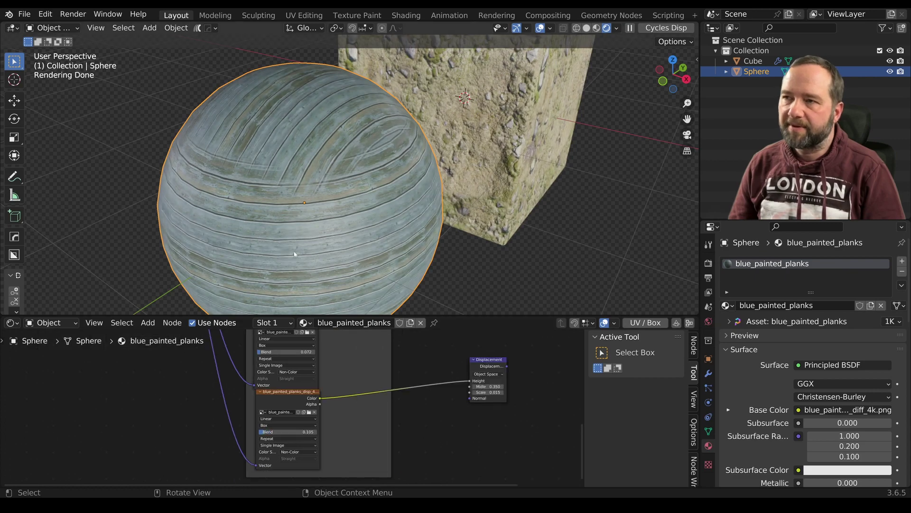
pyautogui.moveTo(360, 239); pyautogui.dragTo(345, 198, button='middle')
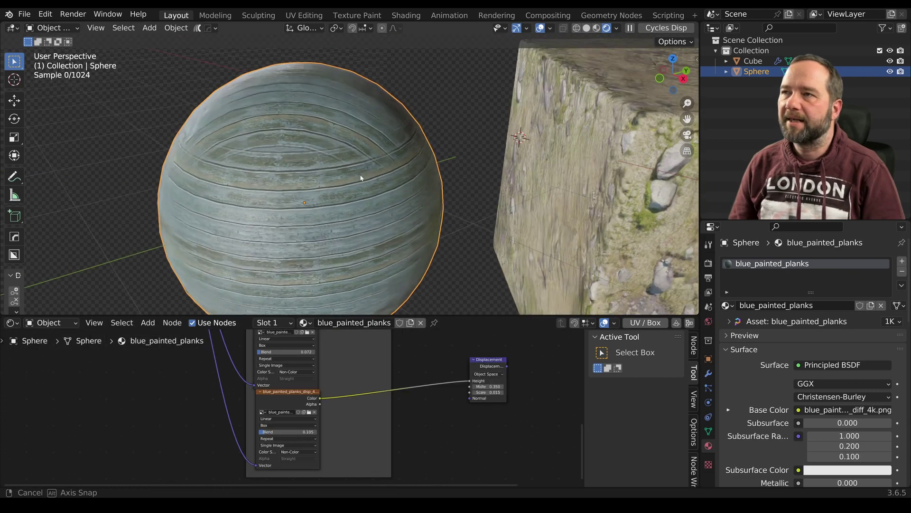
pyautogui.moveTo(345, 198)
pyautogui.mouseDown(button='middle')
pyautogui.moveTo(331, 200)
pyautogui.moveTo(352, 223)
pyautogui.moveTo(360, 217)
pyautogui.mouseUp(button='middle')
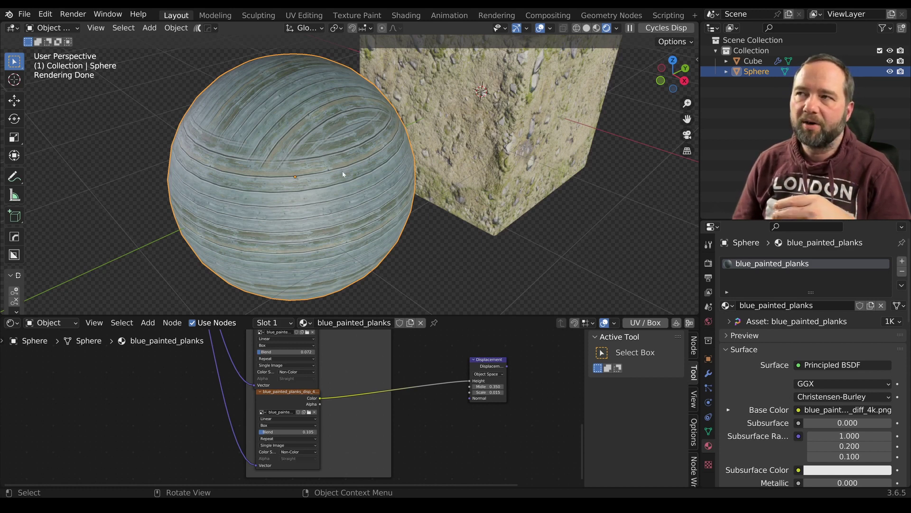
# - Set the sphere's plank textures to Flat UV projection via the UV / Box button
pyautogui.scroll(-2, 345, 180)
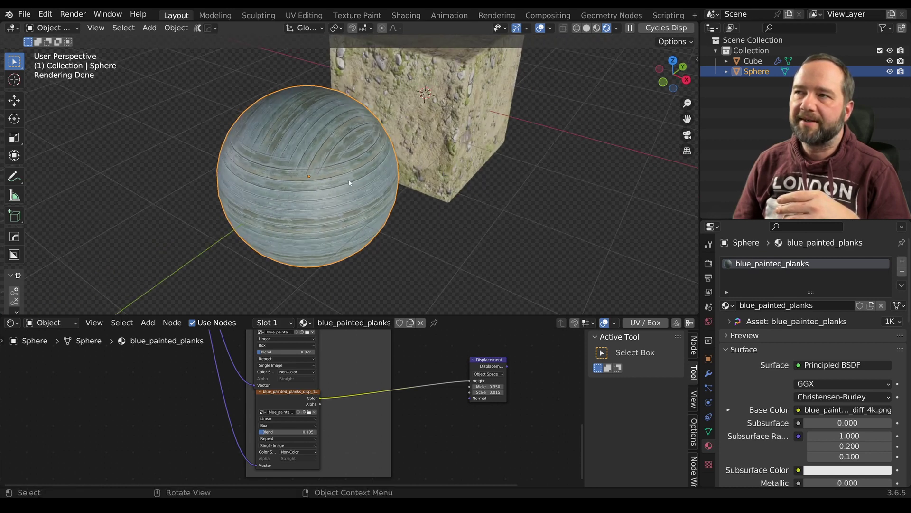
pyautogui.scroll(-2, 370, 431)
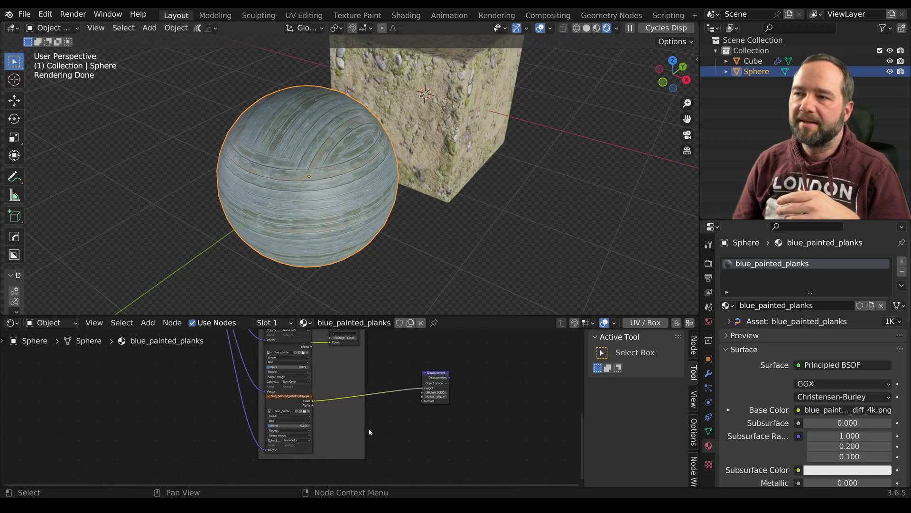
pyautogui.click(638, 324)
pyautogui.moveTo(358, 209); pyautogui.dragTo(273, 158, button='middle')
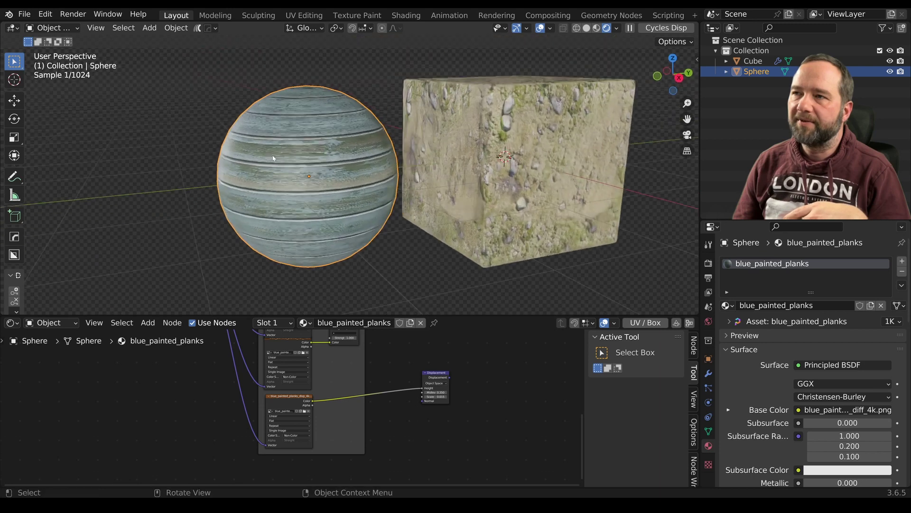
pyautogui.scroll(2, 278, 176)
pyautogui.scroll(2, 460, 414)
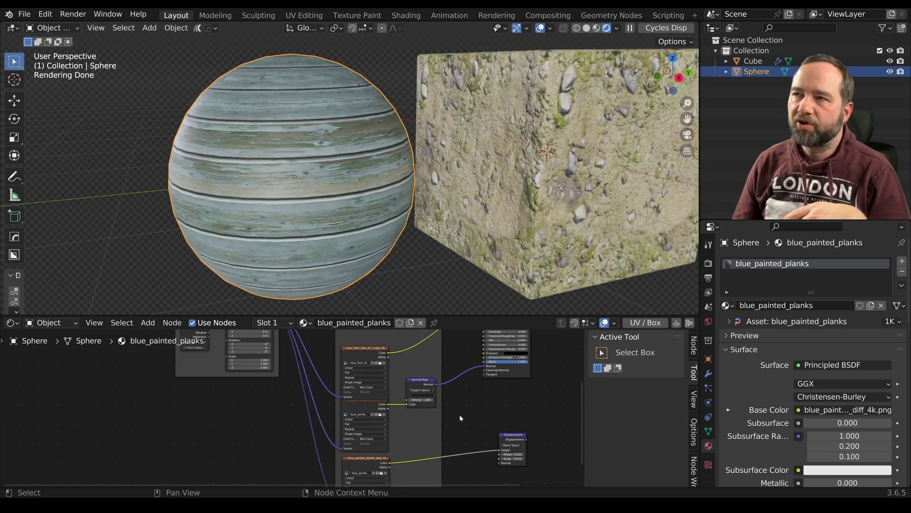
pyautogui.moveTo(459, 414); pyautogui.dragTo(503, 417, button='middle')
pyautogui.moveTo(308, 237); pyautogui.dragTo(334, 258, button='middle')
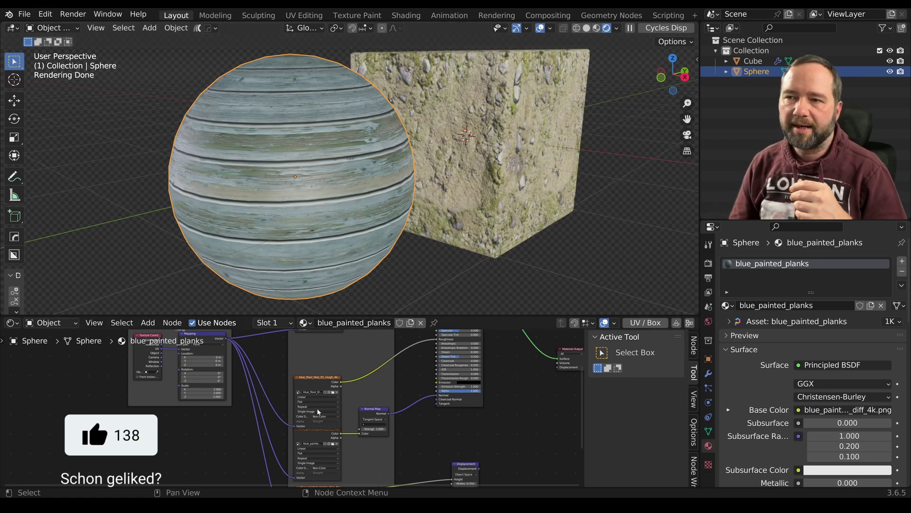
pyautogui.press('Home')
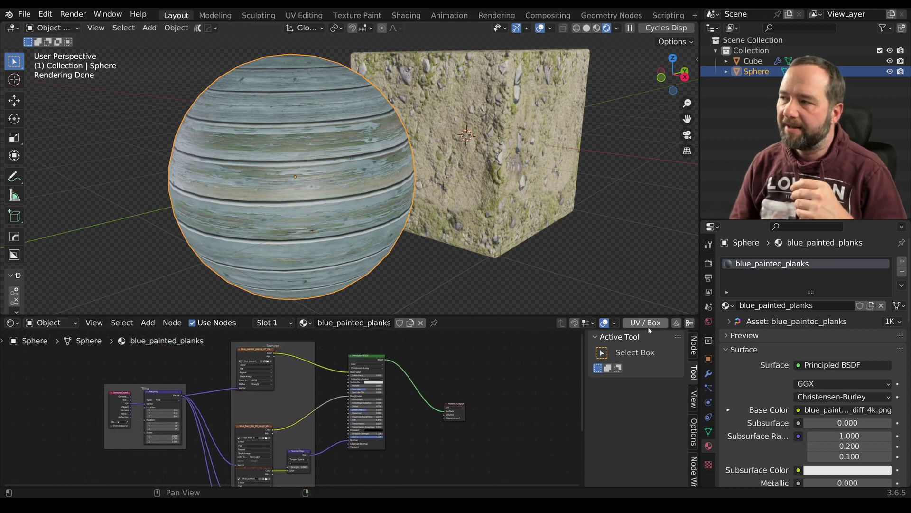
pyautogui.click(648, 325)
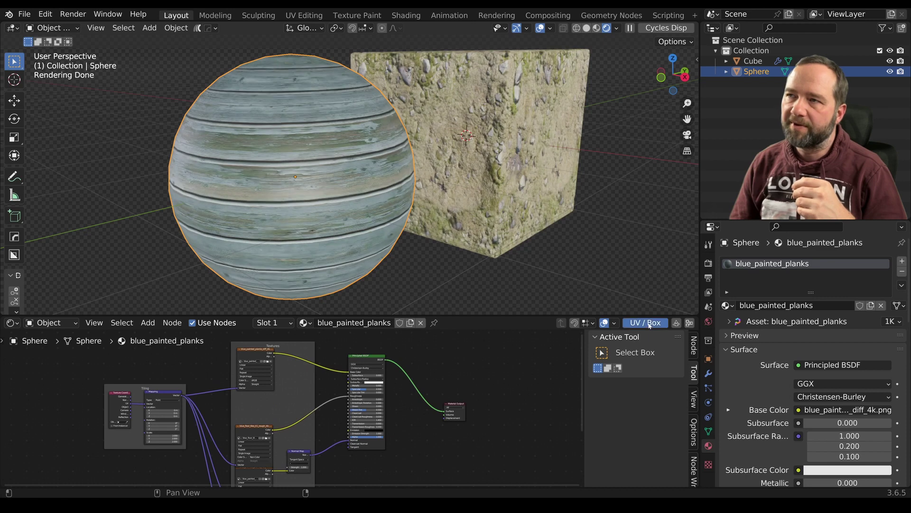
pyautogui.click(649, 324)
pyautogui.click(649, 324)
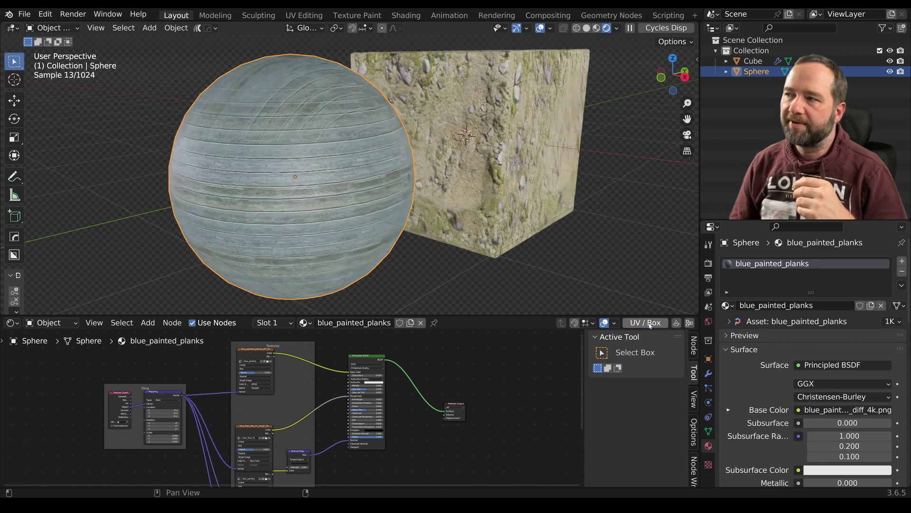
pyautogui.click(648, 326)
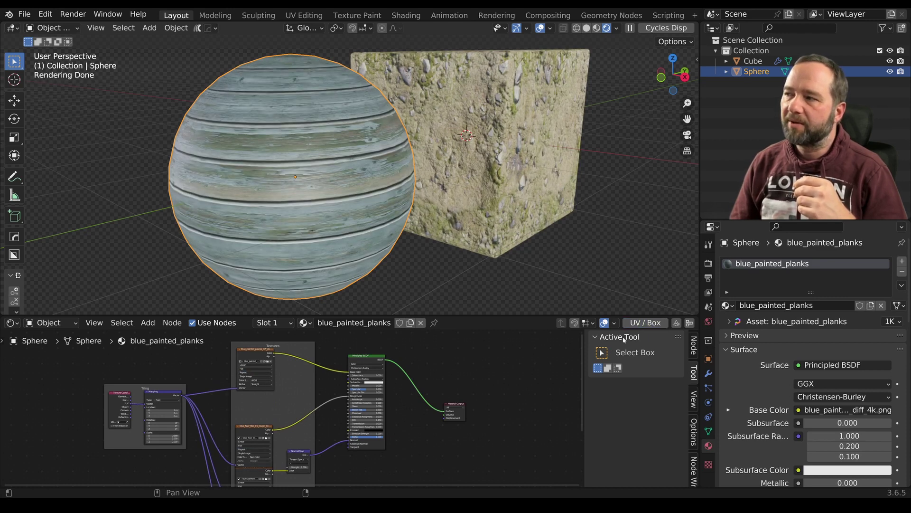
pyautogui.click(647, 325)
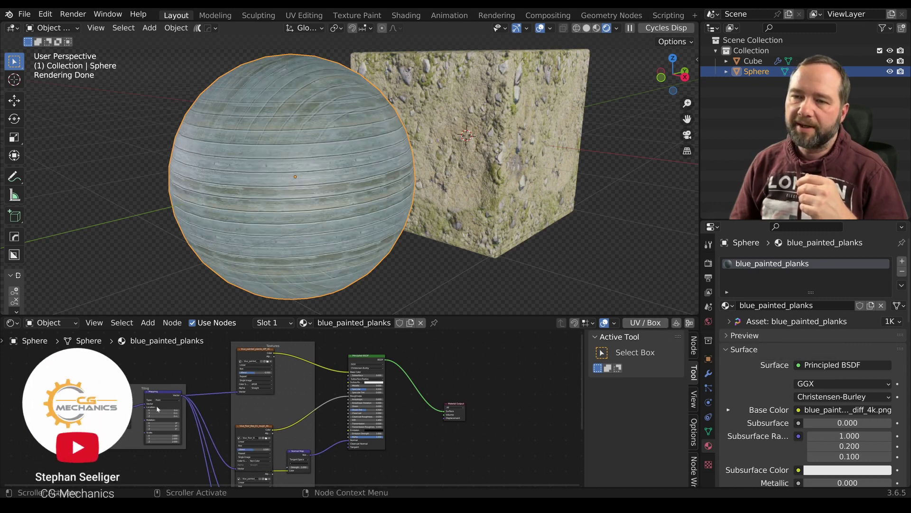
pyautogui.click(663, 326)
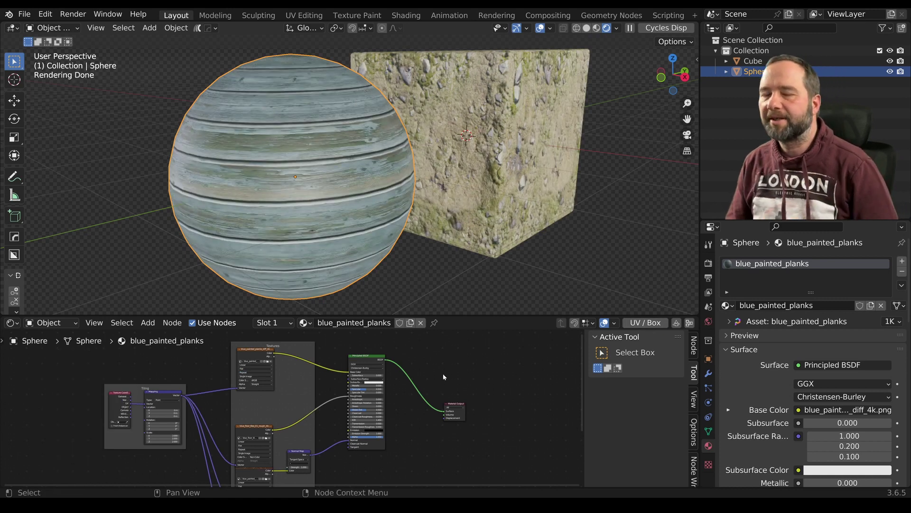